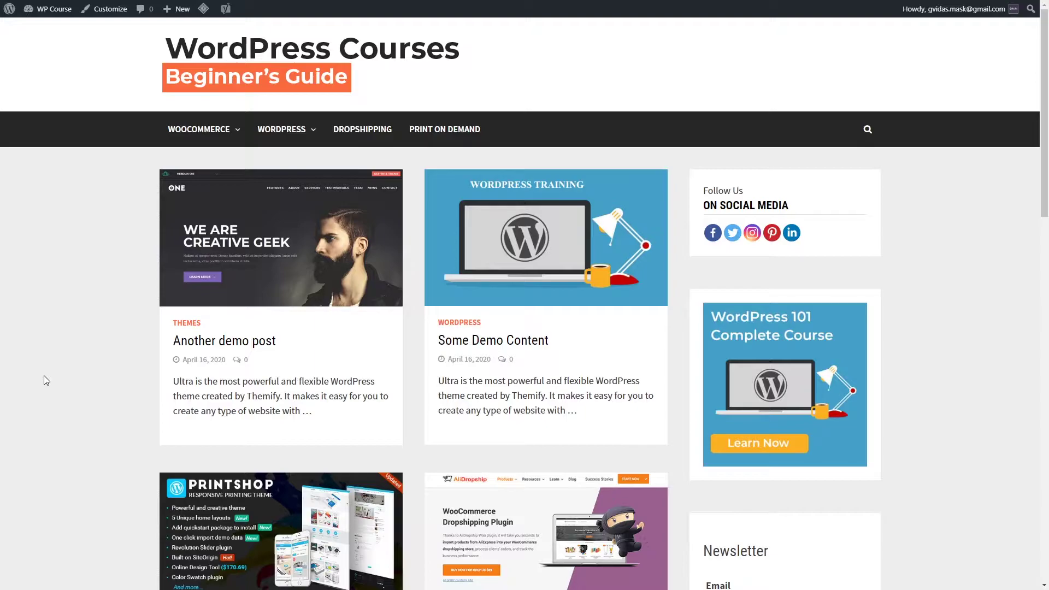
- Scroll the Free WordPress Courses page down to its footer links and back to the top
scroll(120, 382, down, 2)
scroll(123, 367, down, 5)
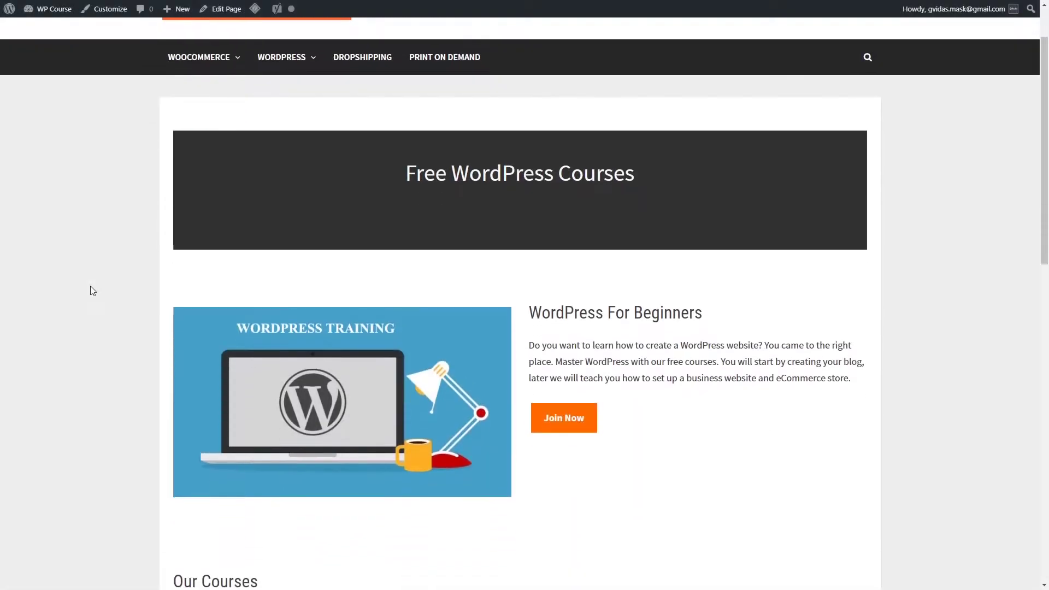
scroll(92, 290, down, 12)
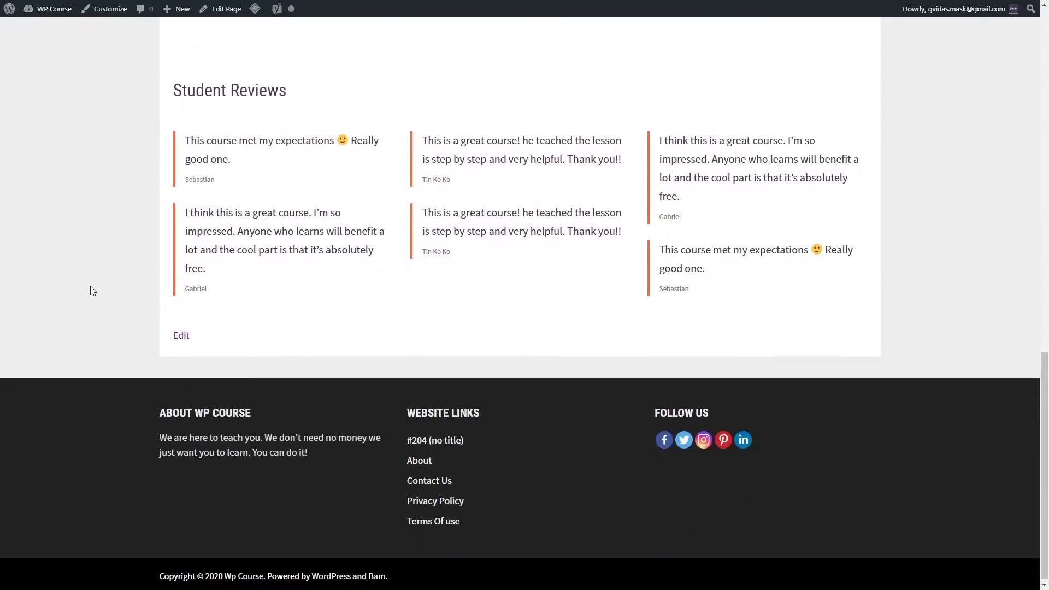
scroll(87, 256, up, 3)
scroll(109, 207, up, 2)
scroll(120, 291, up, 10)
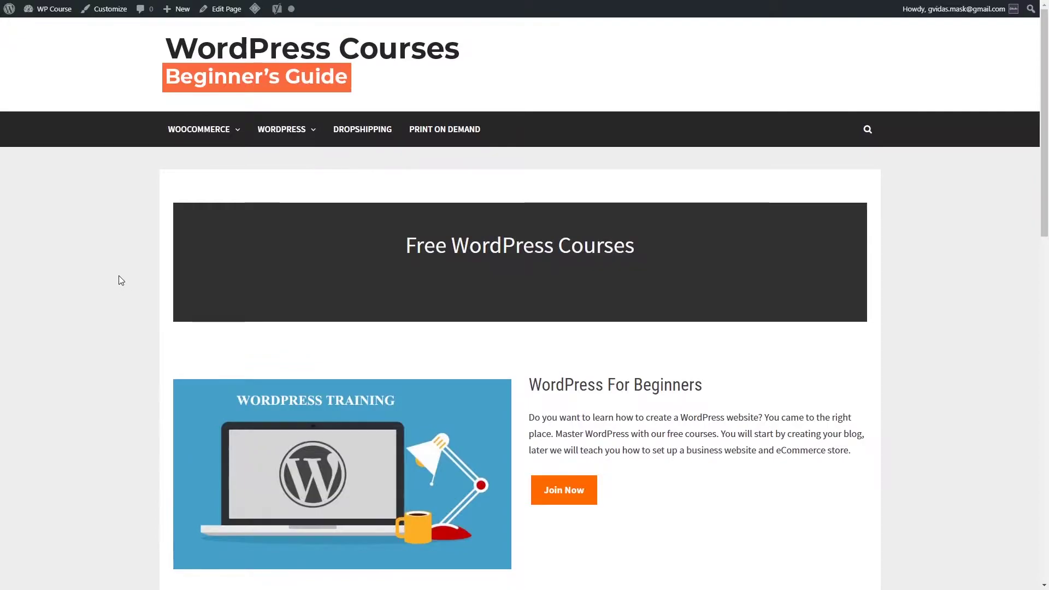
- Go to the admin dashboard and open All Pages to reach the untitled course page
mouse_move(54, 9)
click(53, 36)
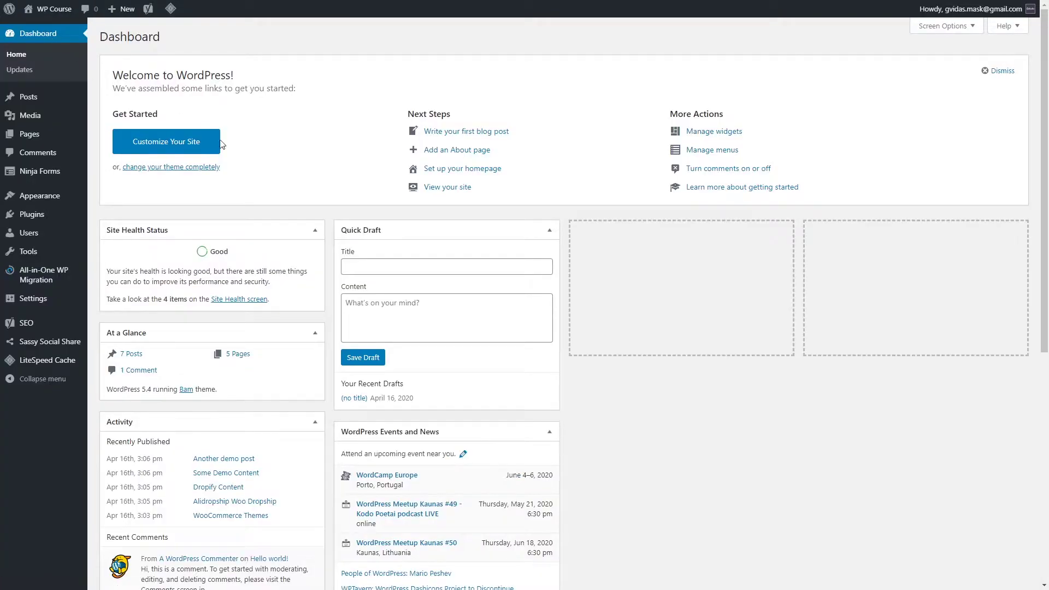
mouse_move(32, 139)
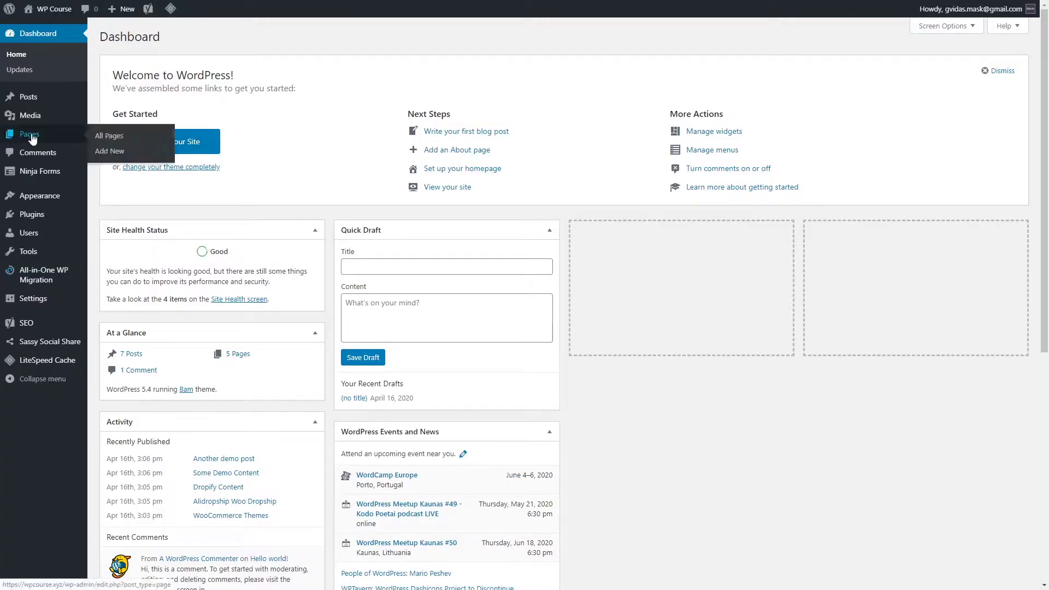
click(109, 151)
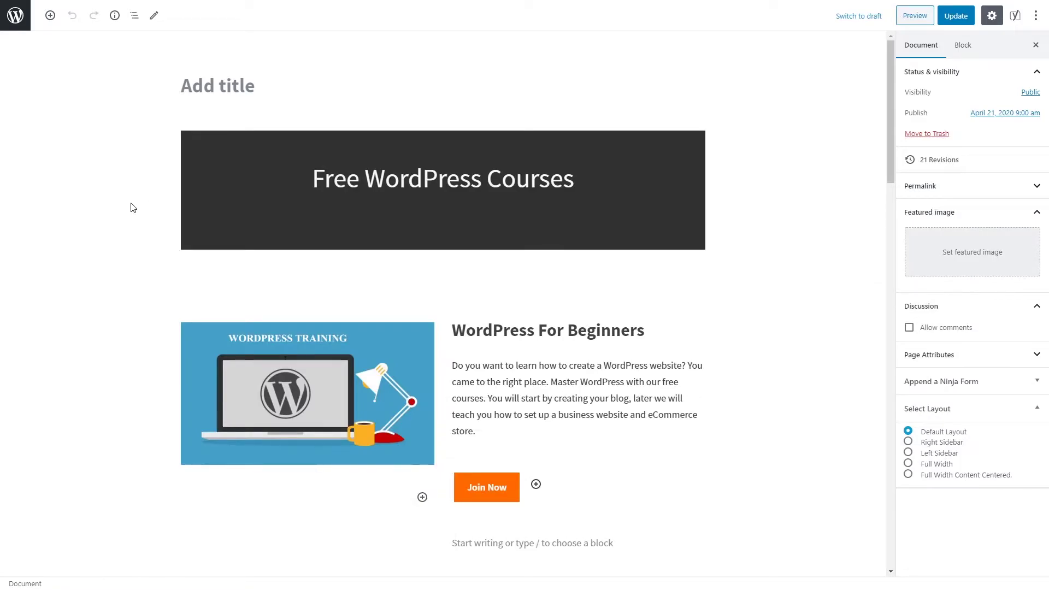
scroll(233, 235, down, 15)
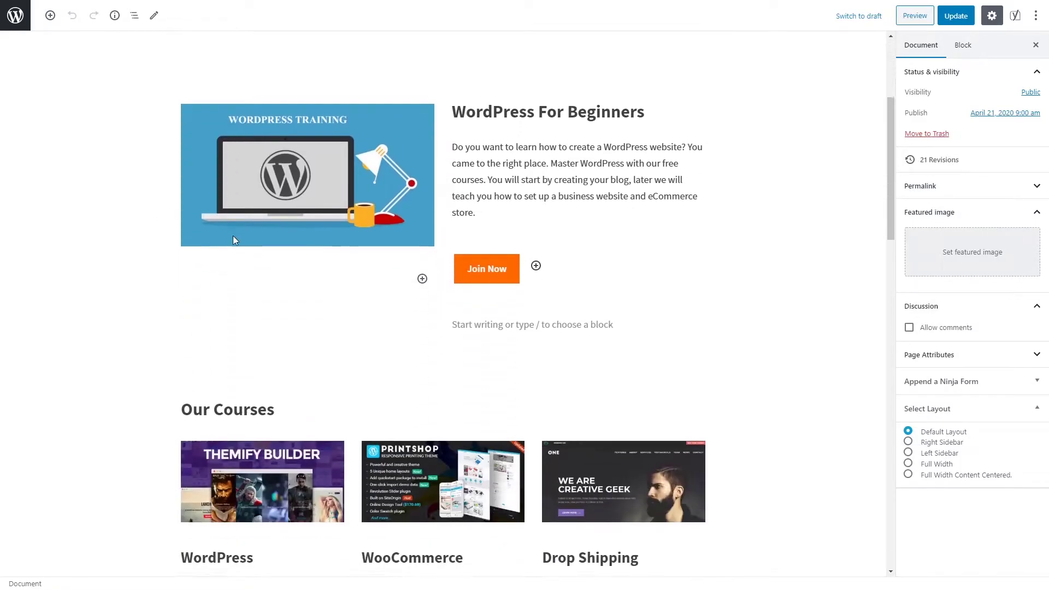
scroll(233, 239, up, 15)
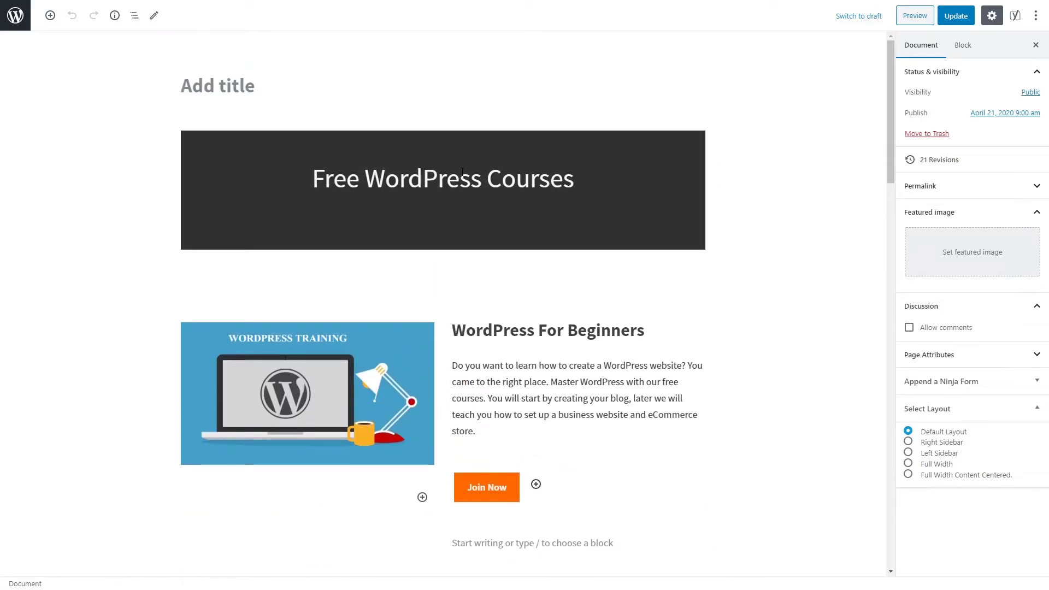
click(462, 172)
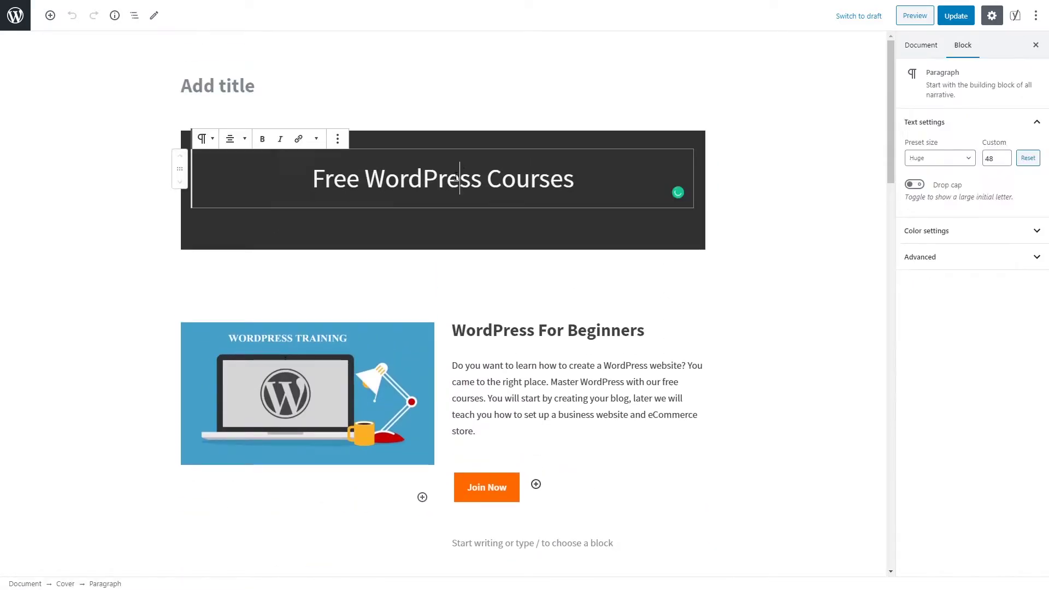
key(End)
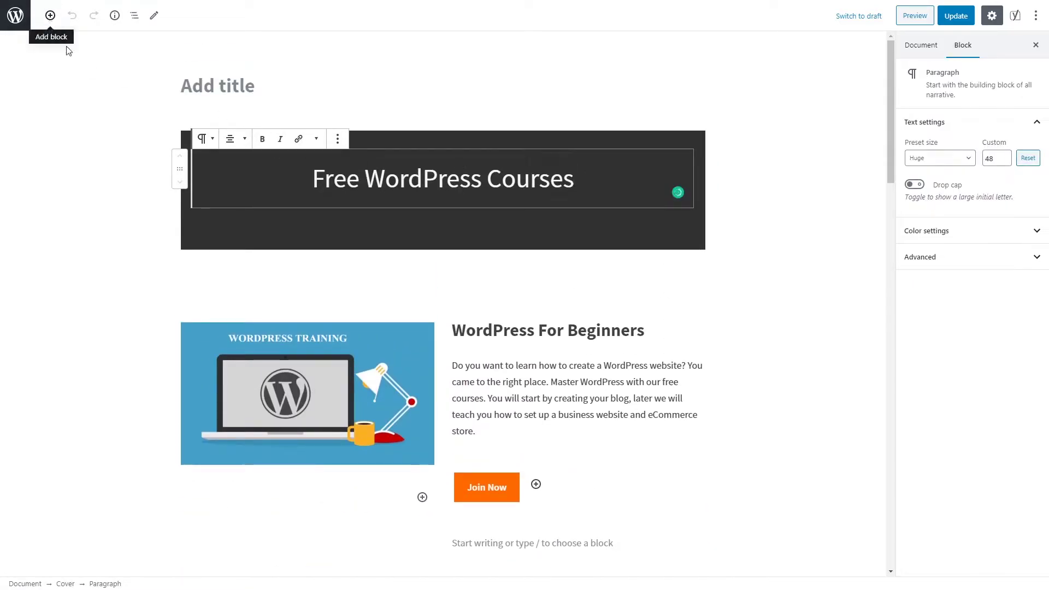
click(386, 285)
scroll(451, 382, down, 2)
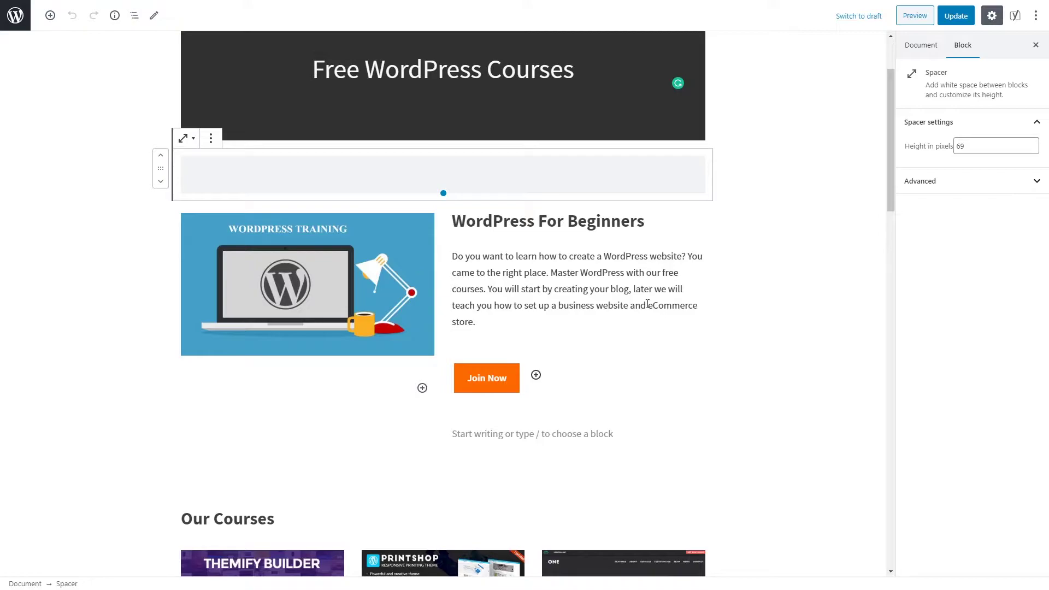
click(512, 220)
click(513, 304)
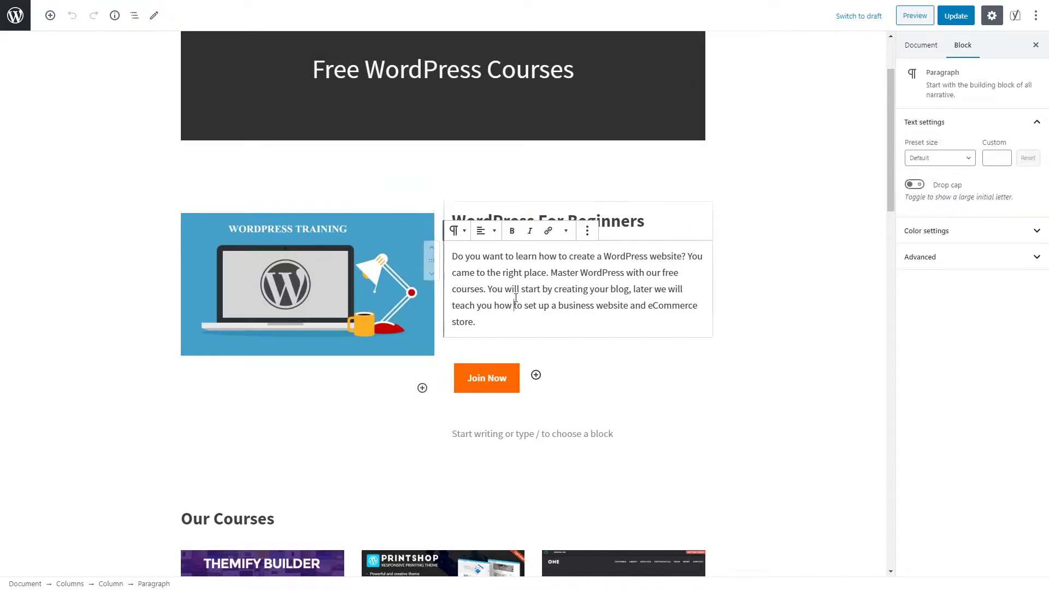
scroll(284, 382, down, 3)
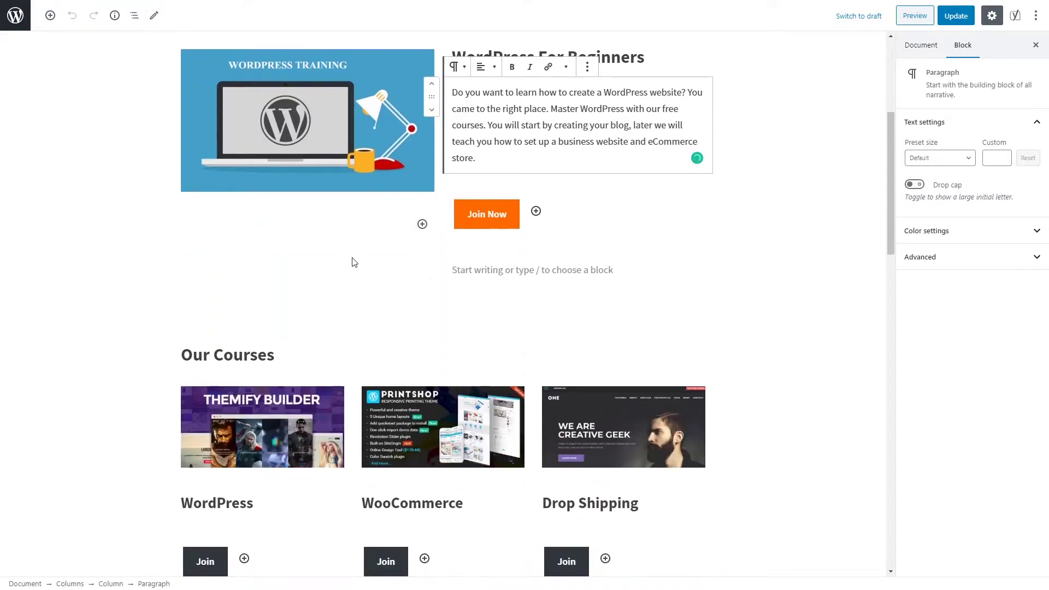
click(355, 297)
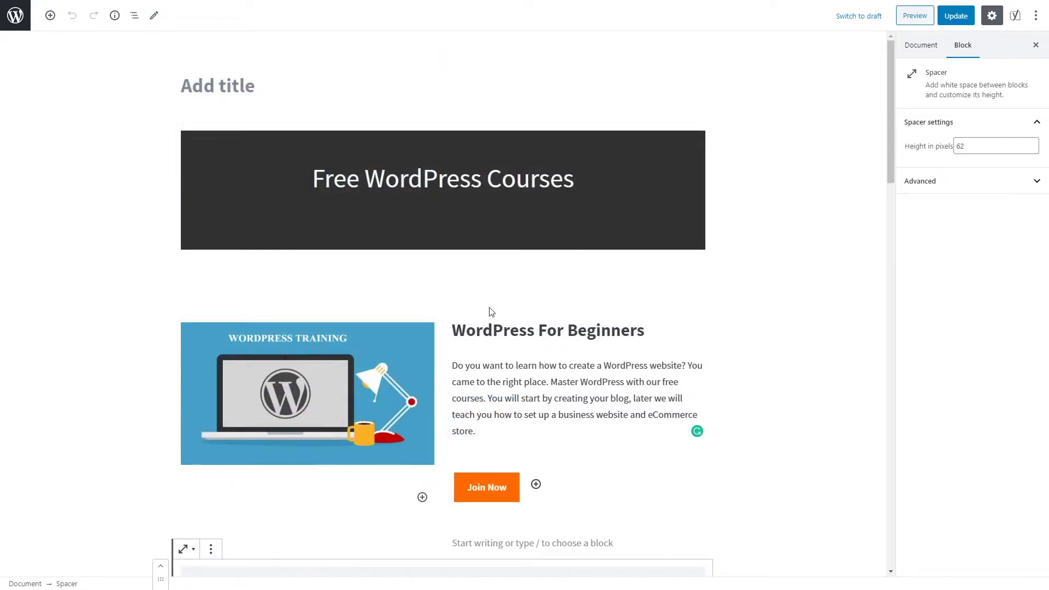
click(252, 86)
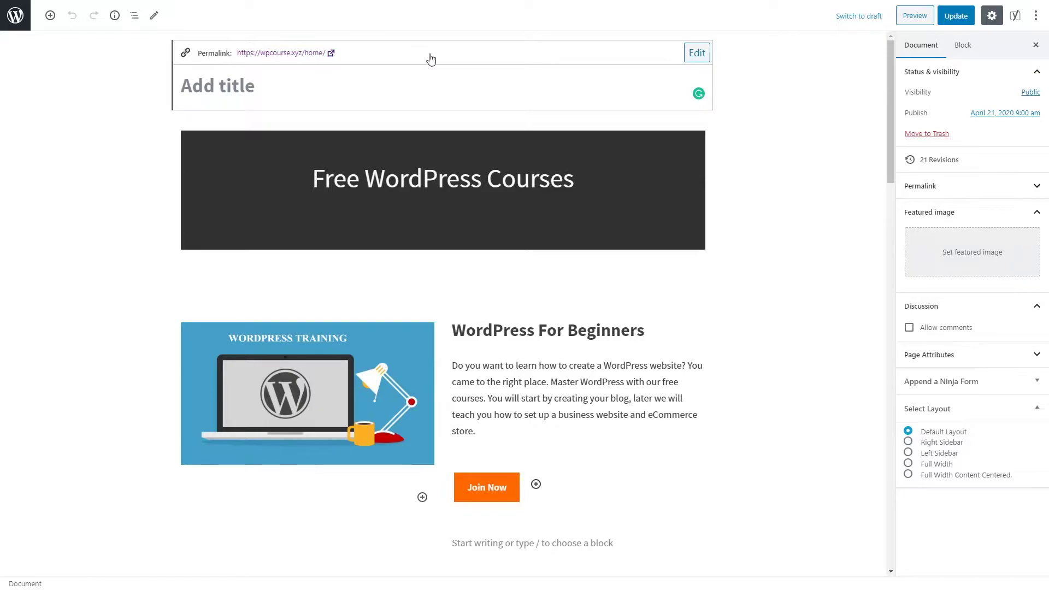
click(697, 53)
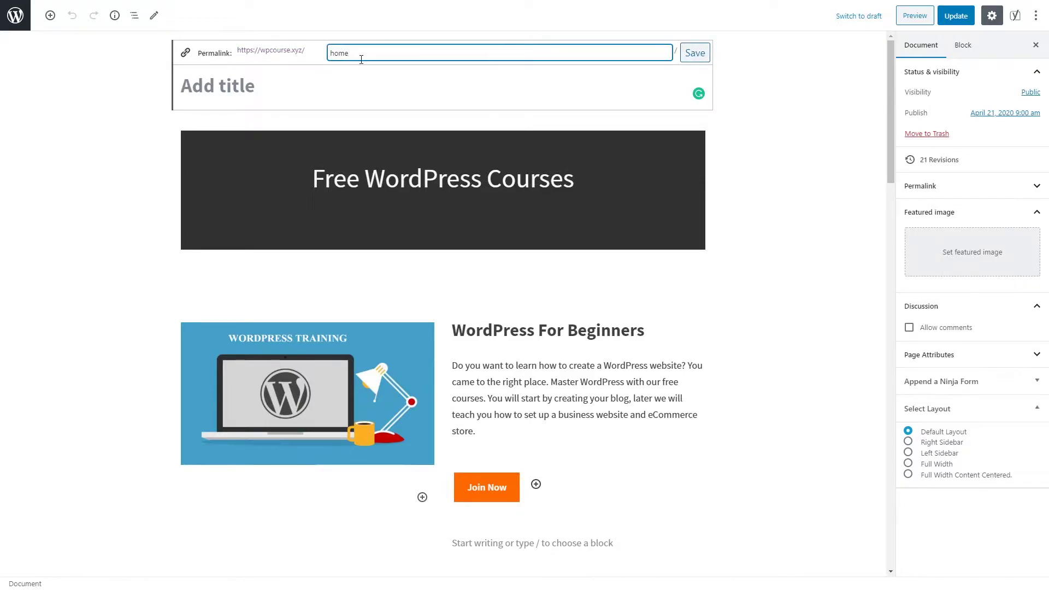
click(695, 52)
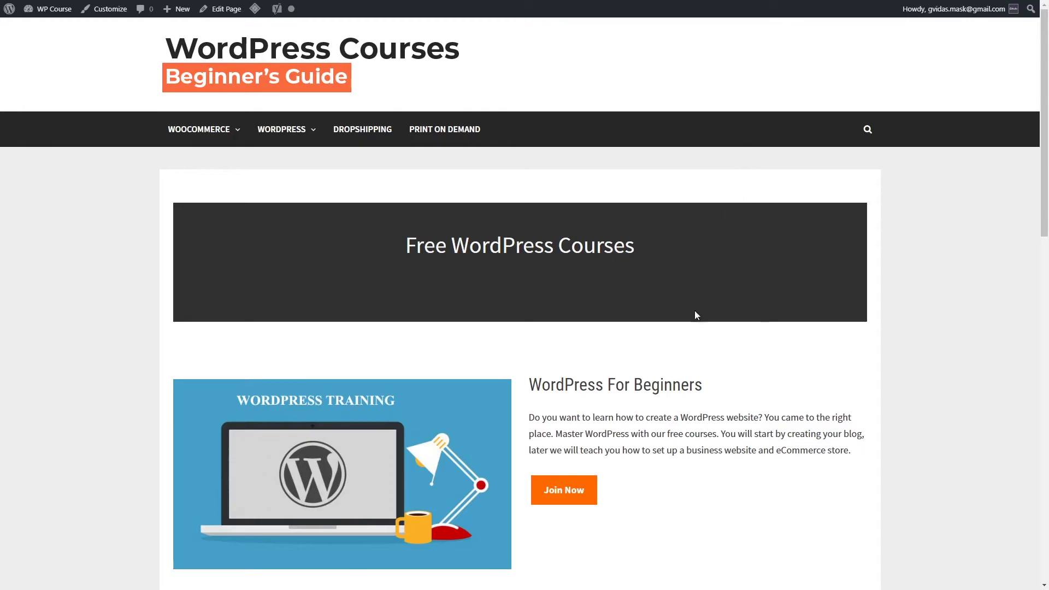
scroll(693, 312, down, 3)
scroll(681, 362, down, 12)
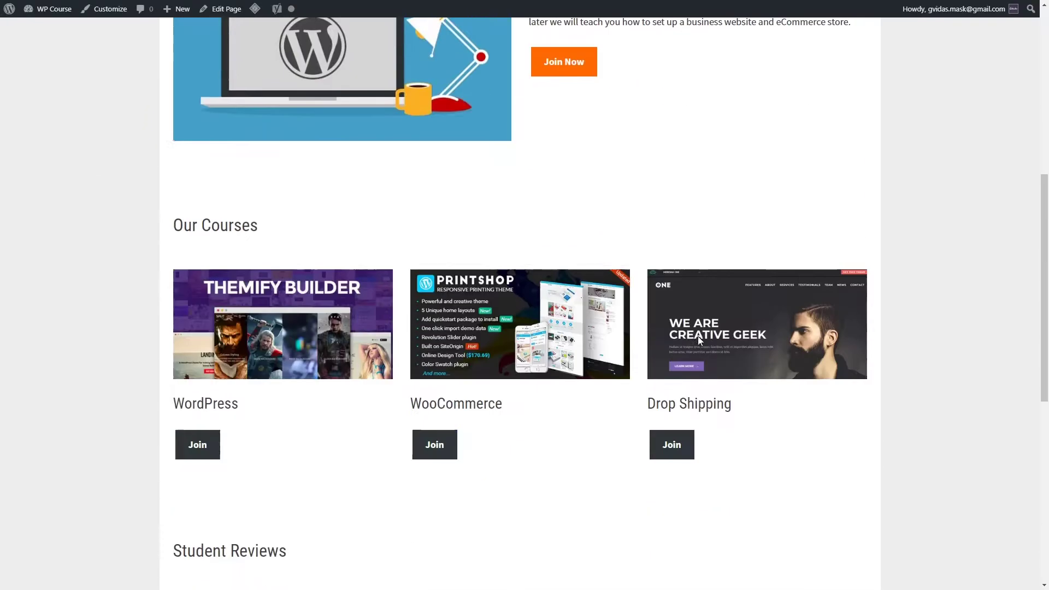
scroll(607, 295, up, 5)
scroll(647, 317, up, 10)
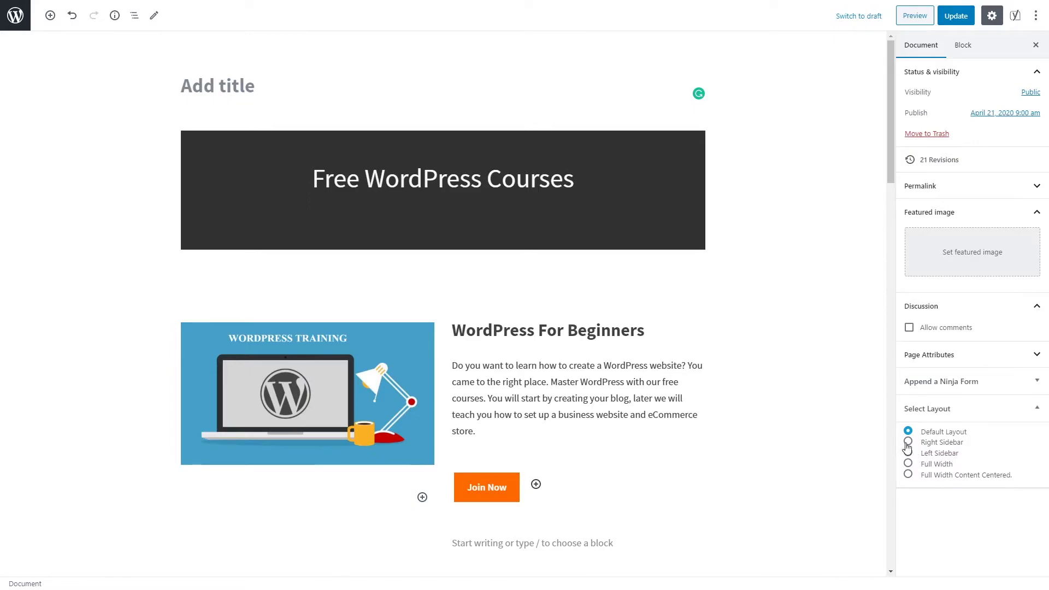
- Switch the untitled homepage to the Right Sidebar layout, update it, and check the live page
click(908, 442)
click(955, 17)
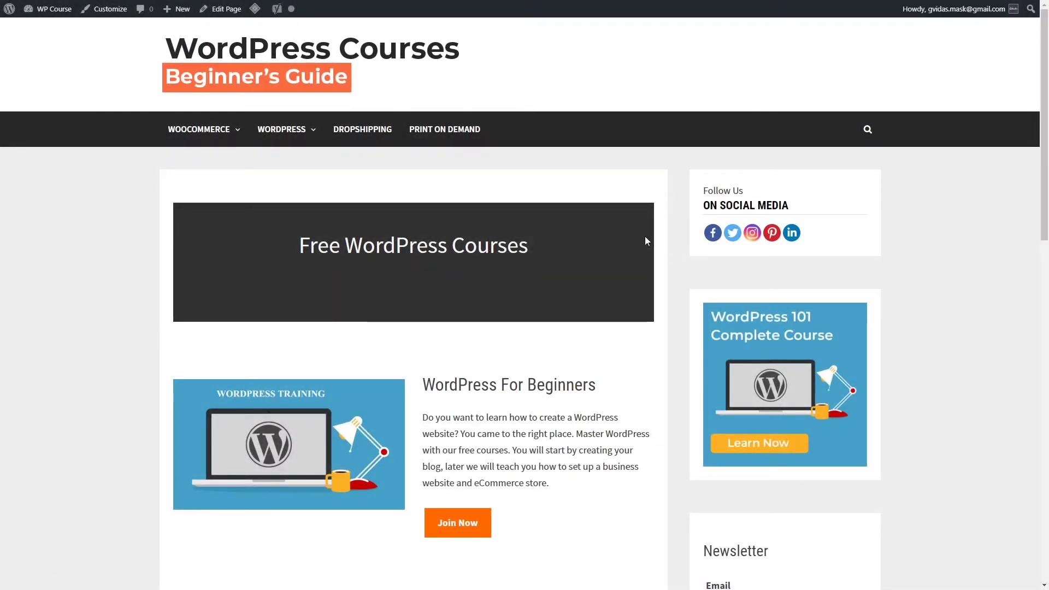
scroll(672, 208, down, 12)
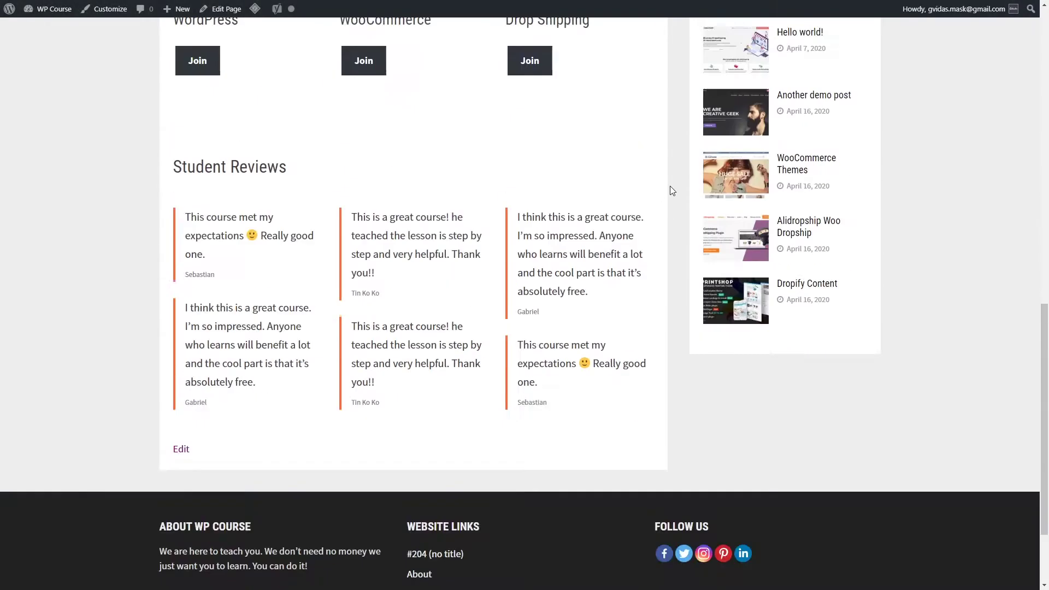
scroll(672, 190, up, 12)
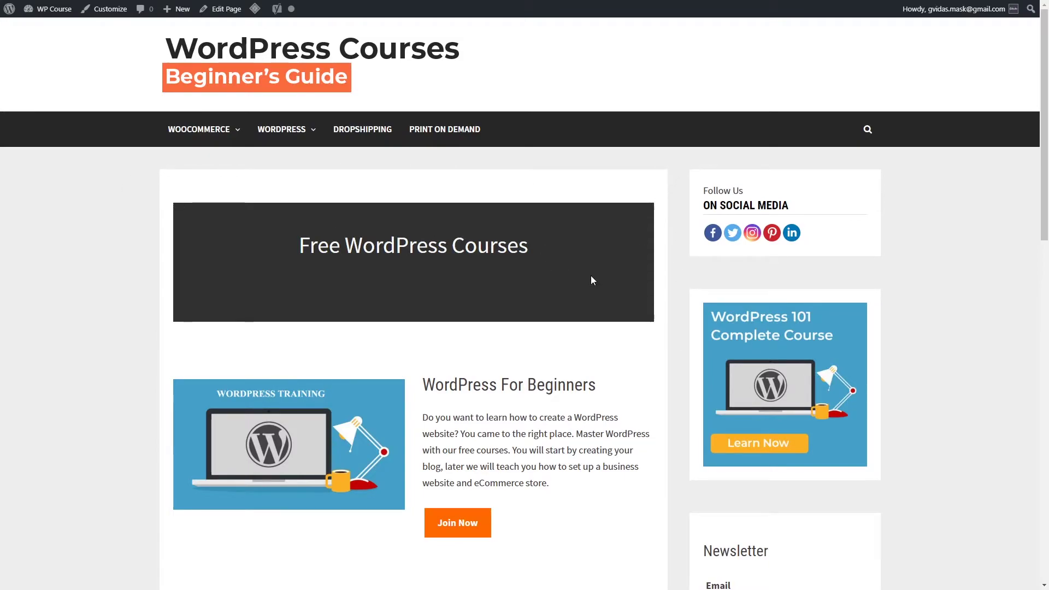
- Create and publish an empty page titled 'Blog', then return to the All Pages list
mouse_move(16, 9)
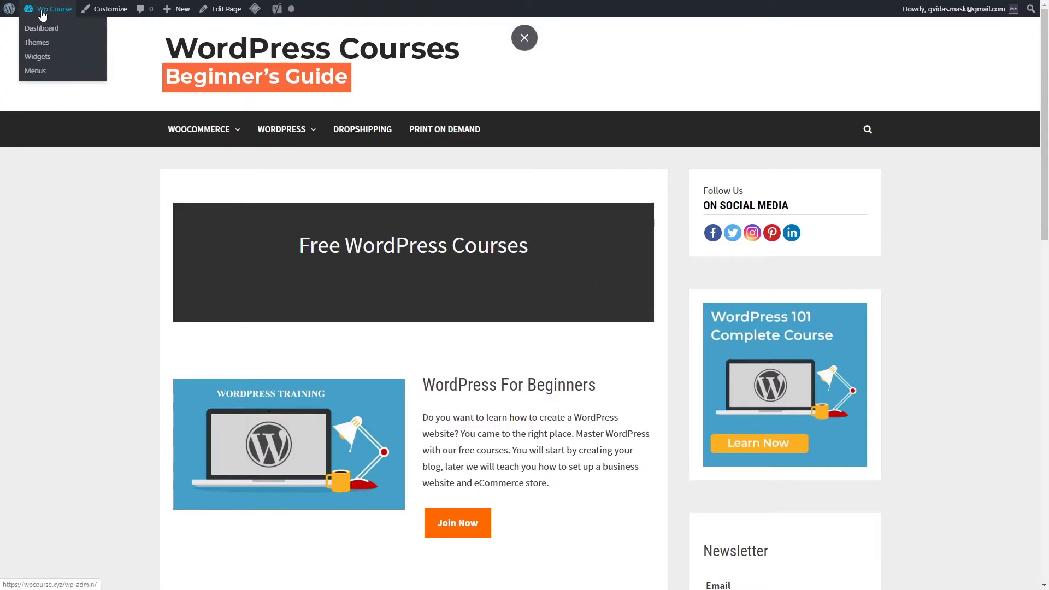
click(38, 29)
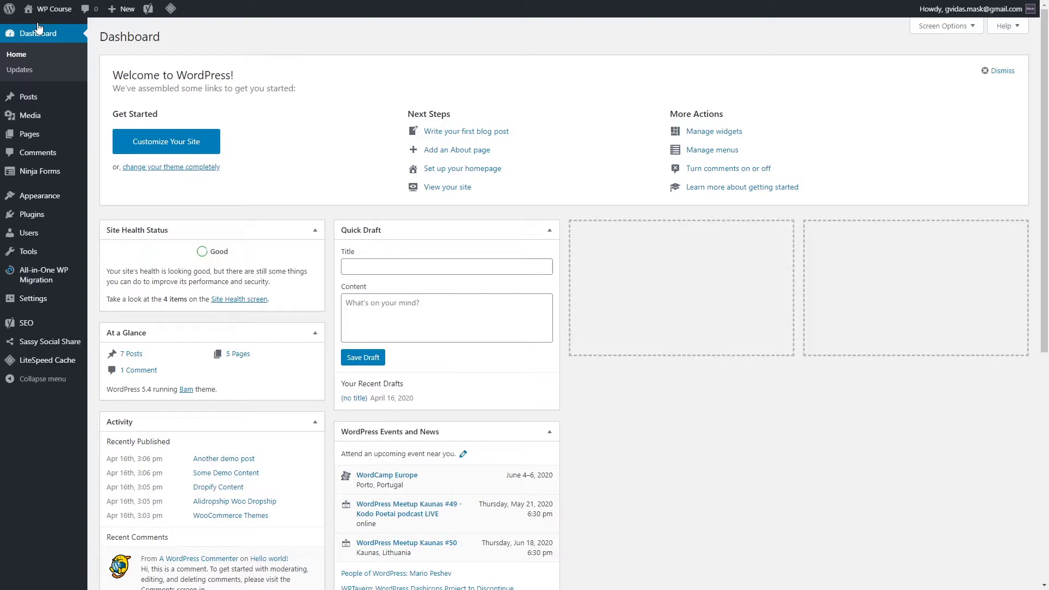
mouse_move(57, 135)
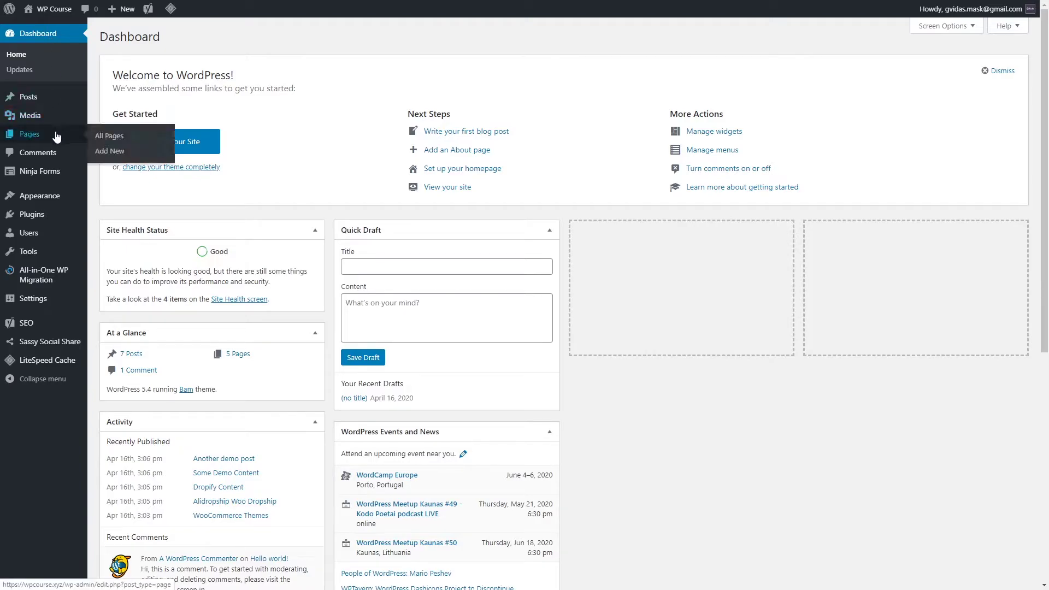
click(119, 149)
text(Blog)
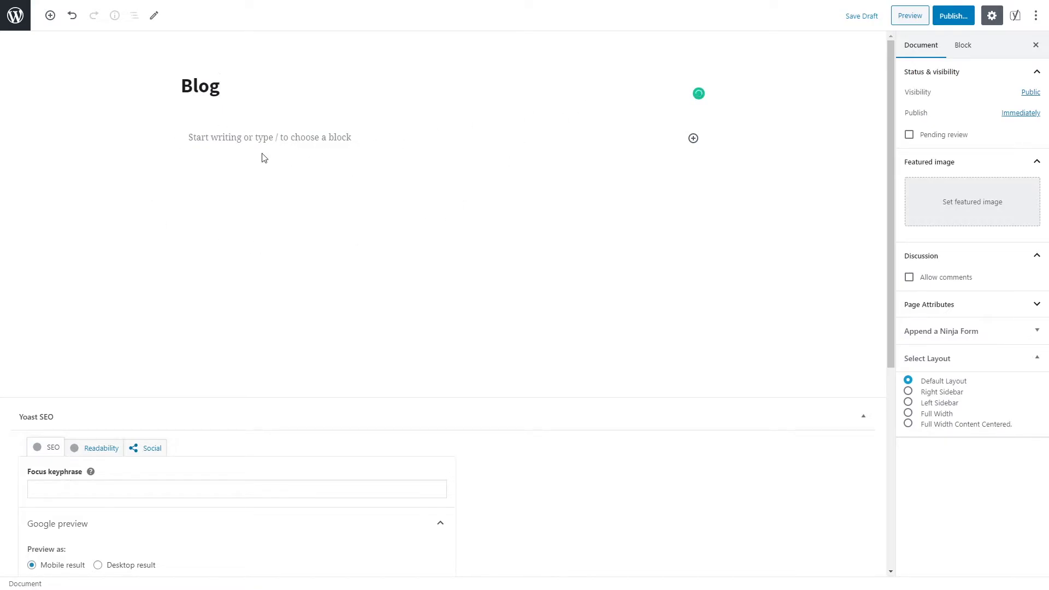
click(953, 15)
click(961, 16)
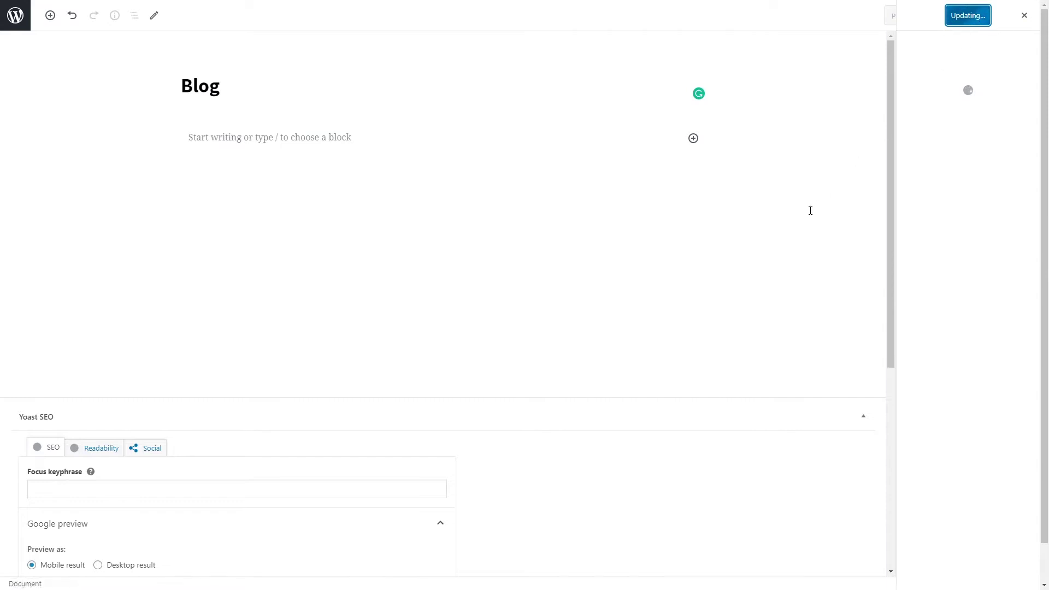
click(23, 18)
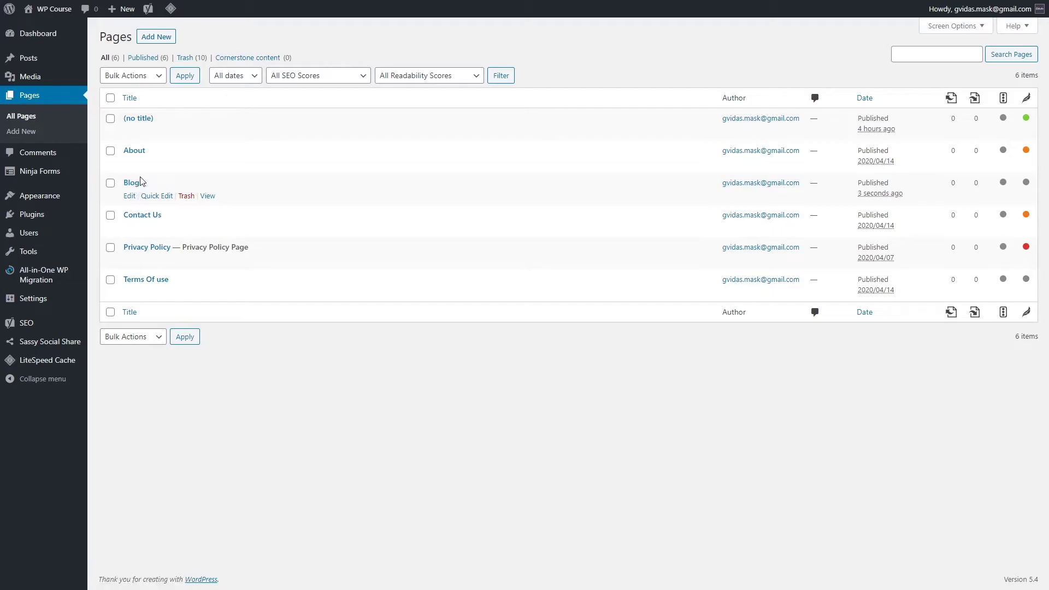
- In Reading settings, use static homepage '#204 (no title)' with 'Blog' as posts page, and save
mouse_move(52, 300)
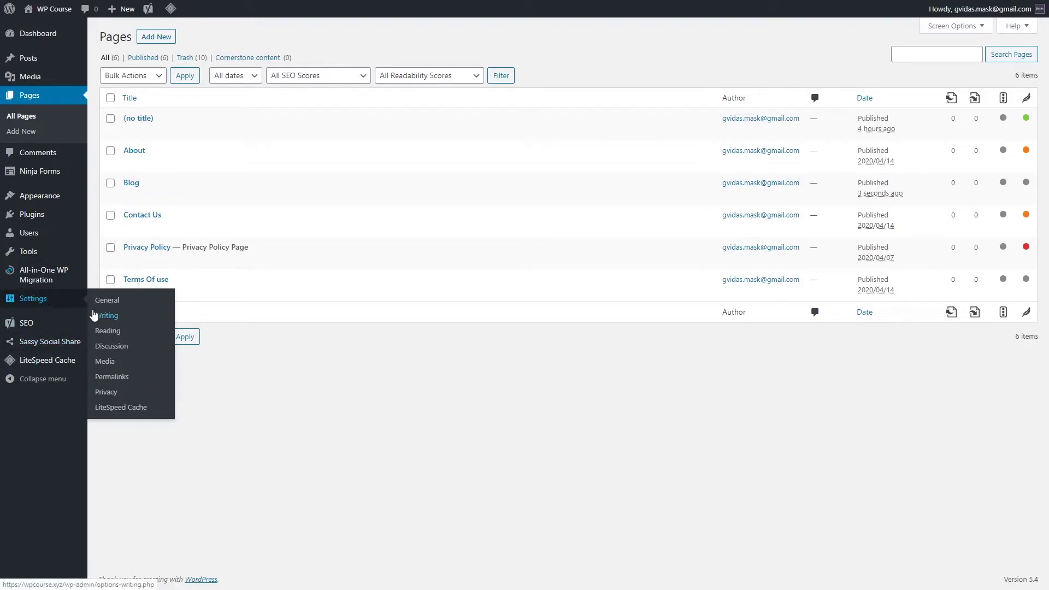
click(110, 334)
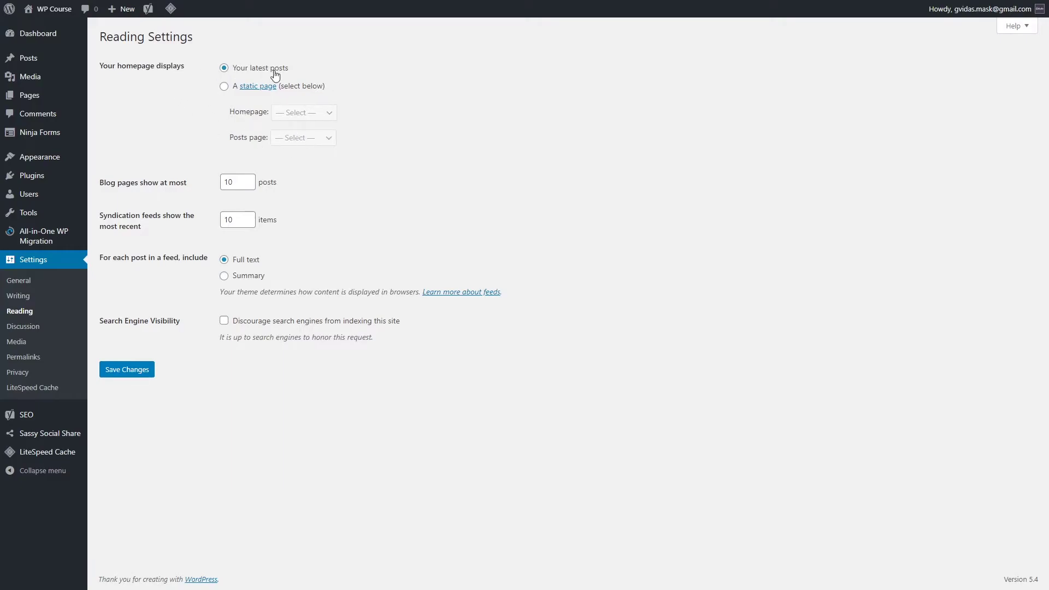
click(224, 88)
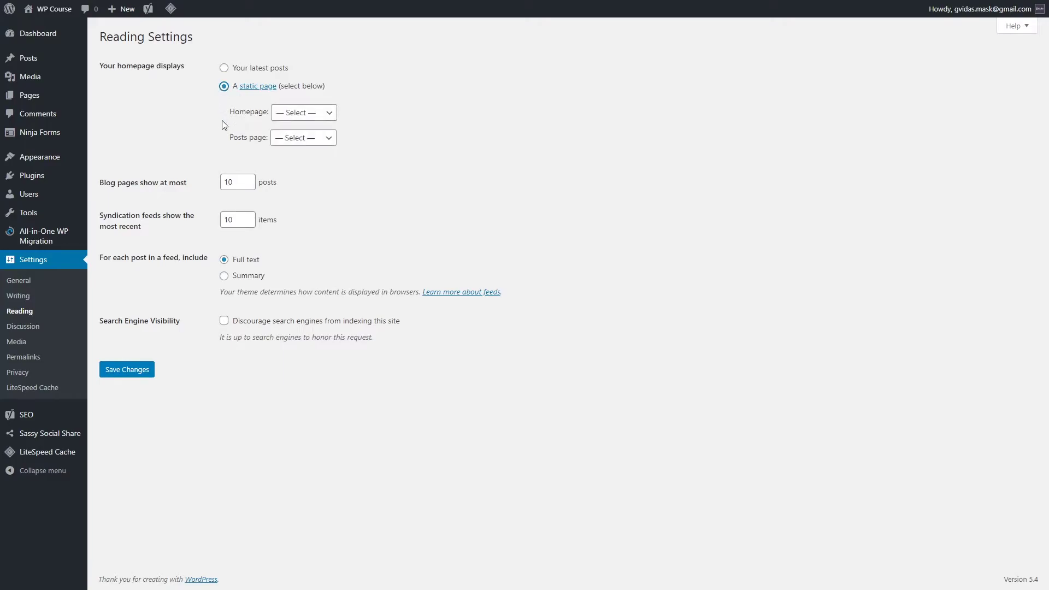
click(330, 120)
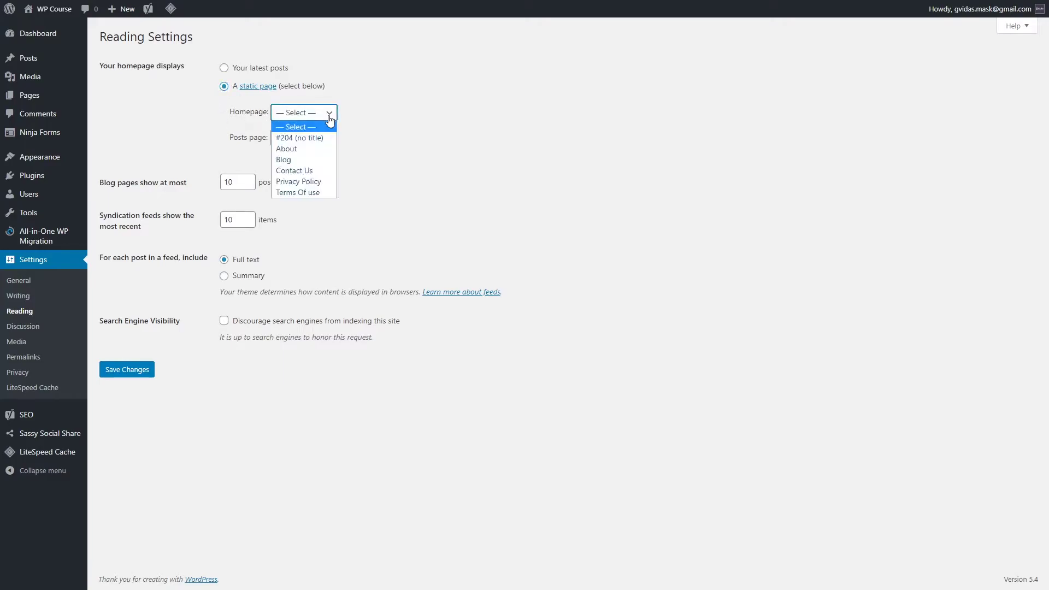
click(315, 136)
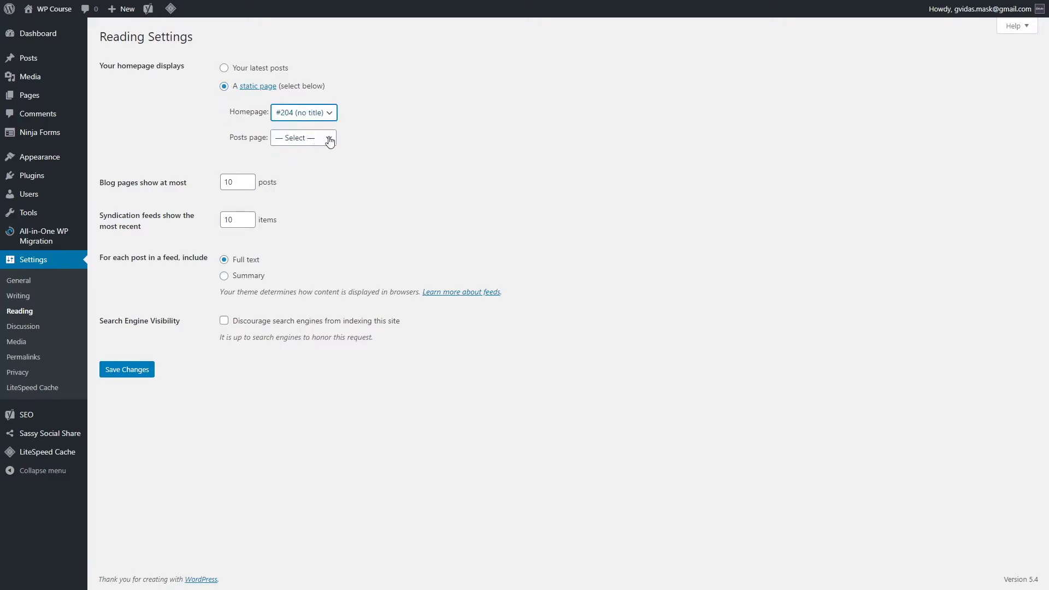
click(329, 140)
click(316, 185)
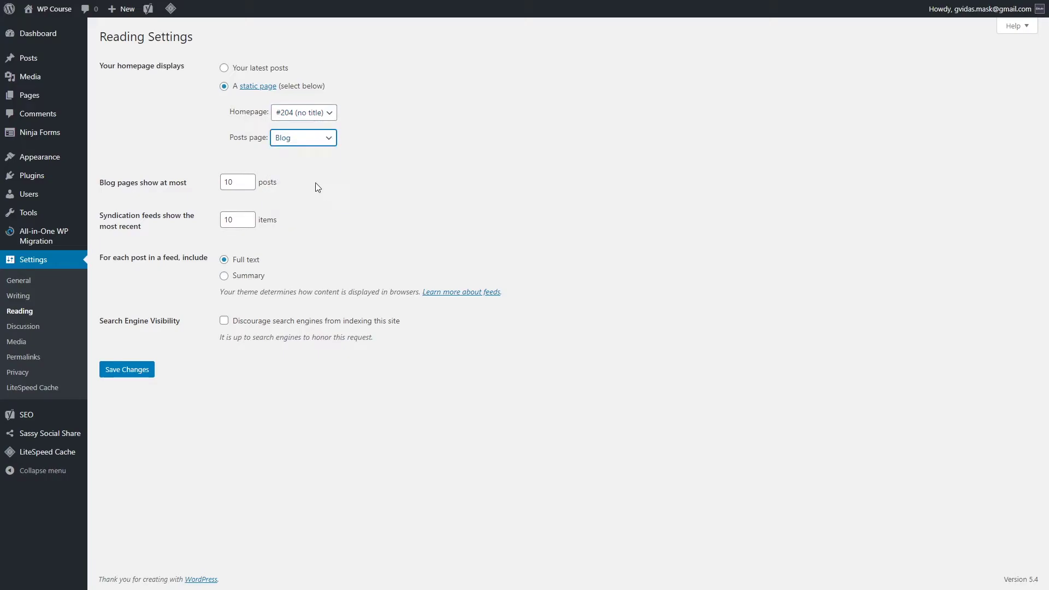
click(141, 371)
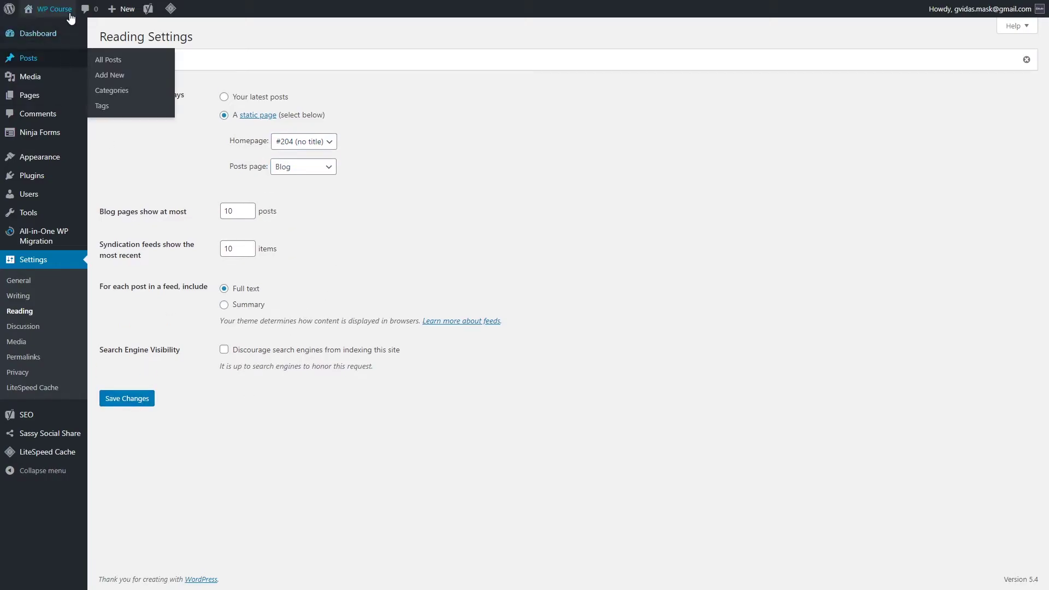
- Visit the live site and scroll to the footer Website Links still listing #204 (no title)
mouse_move(52, 9)
click(44, 28)
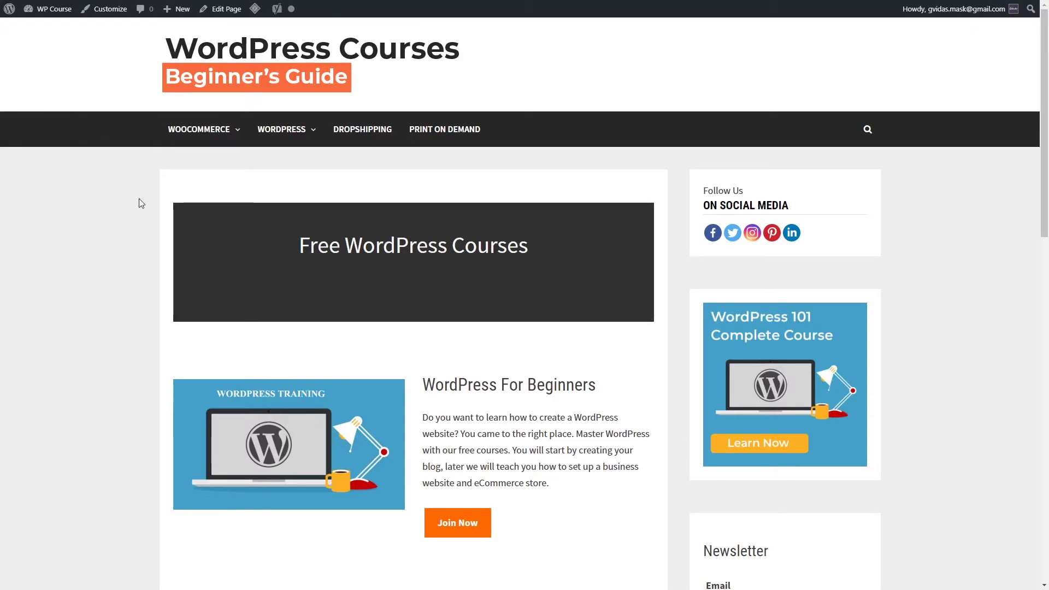
scroll(139, 200, down, 3)
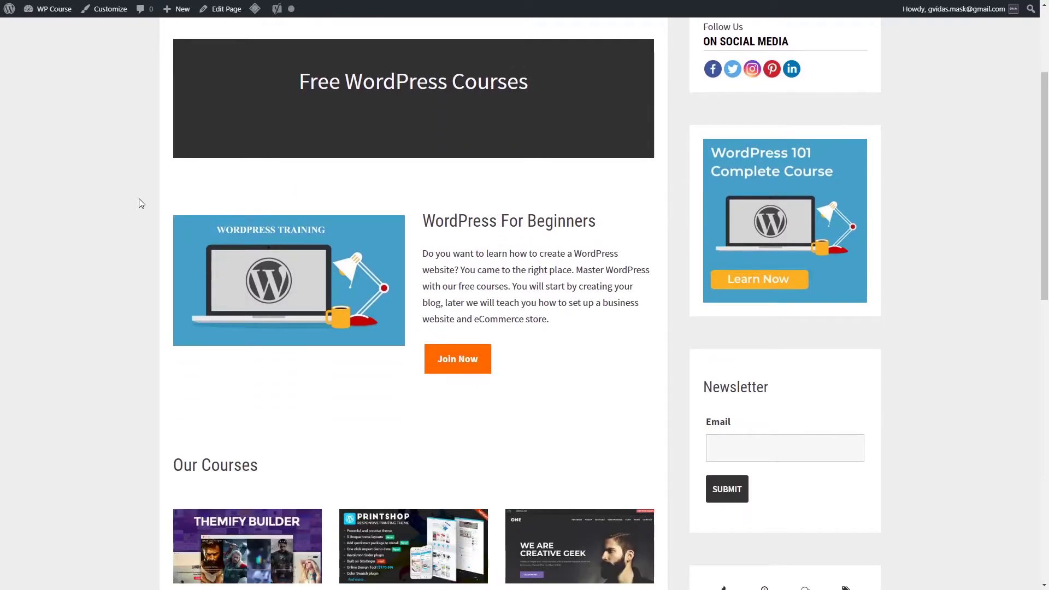
scroll(139, 203, up, 3)
scroll(139, 203, down, 8)
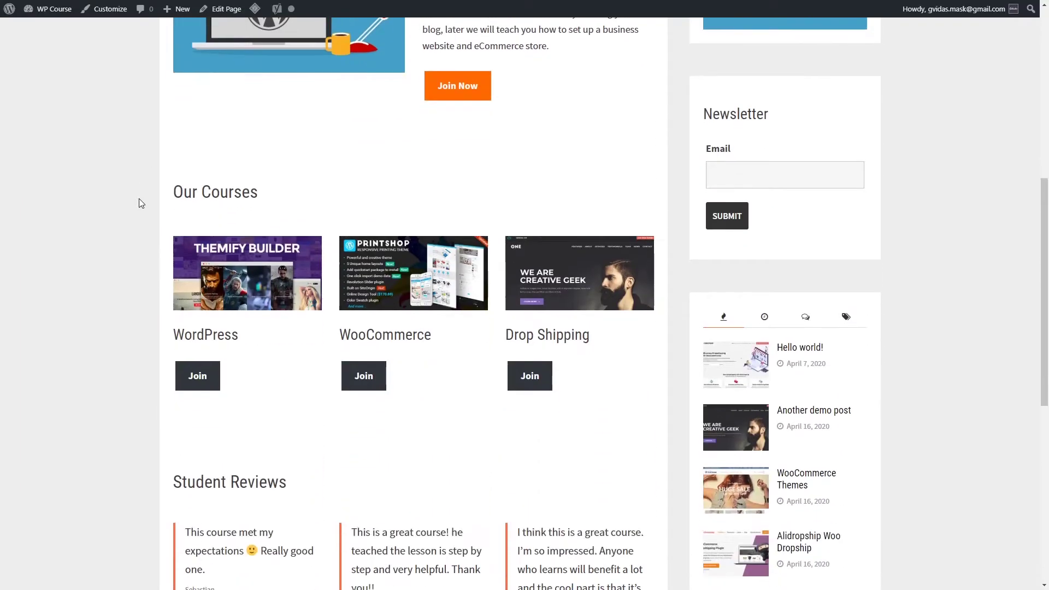
scroll(140, 203, down, 8)
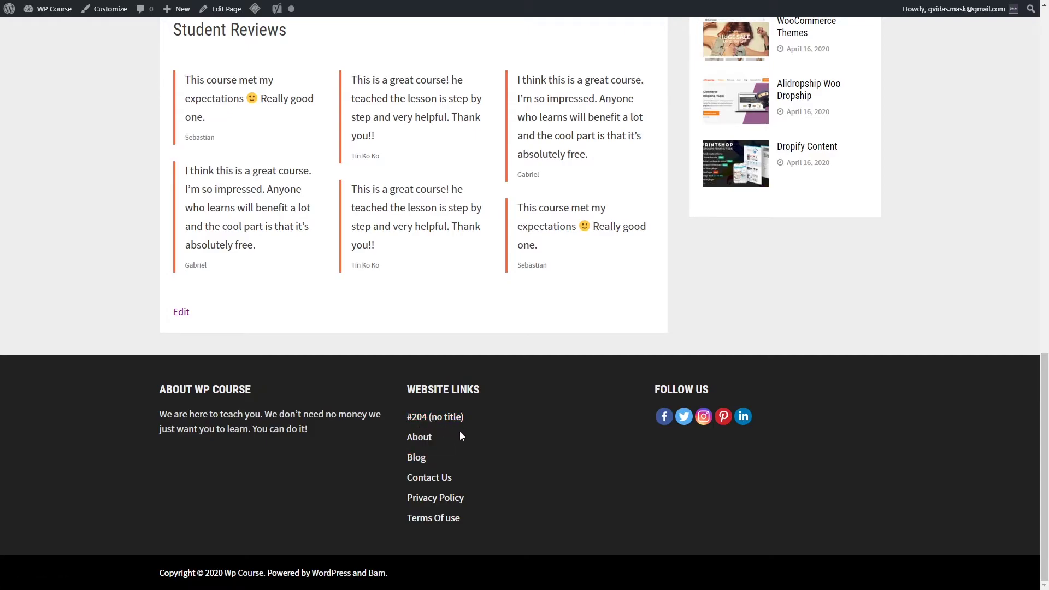
- Open the Blog page from the footer's Website Links and scroll through the post grid
click(425, 461)
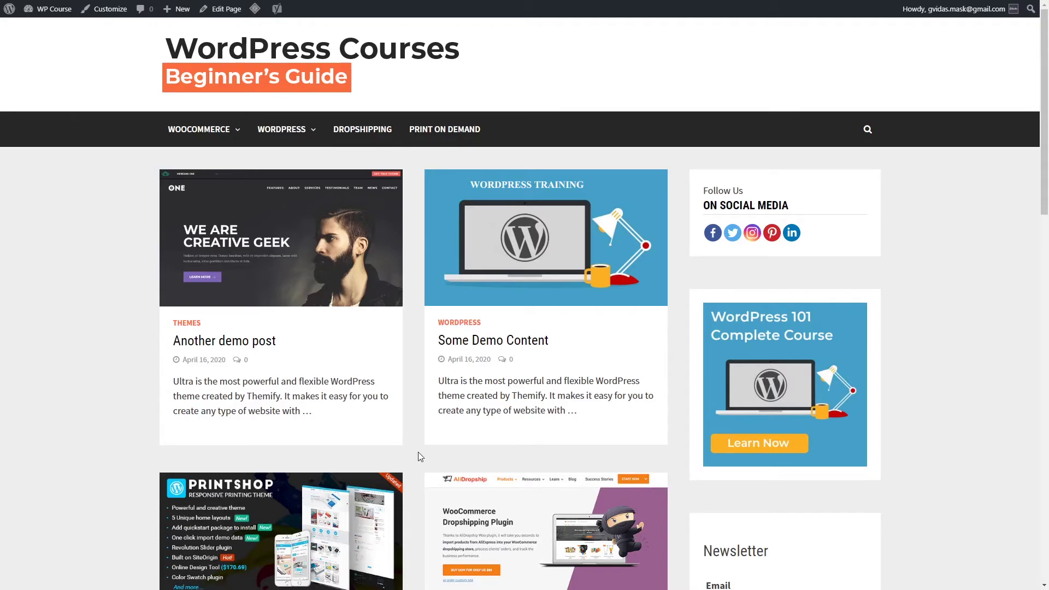
scroll(420, 456, down, 19)
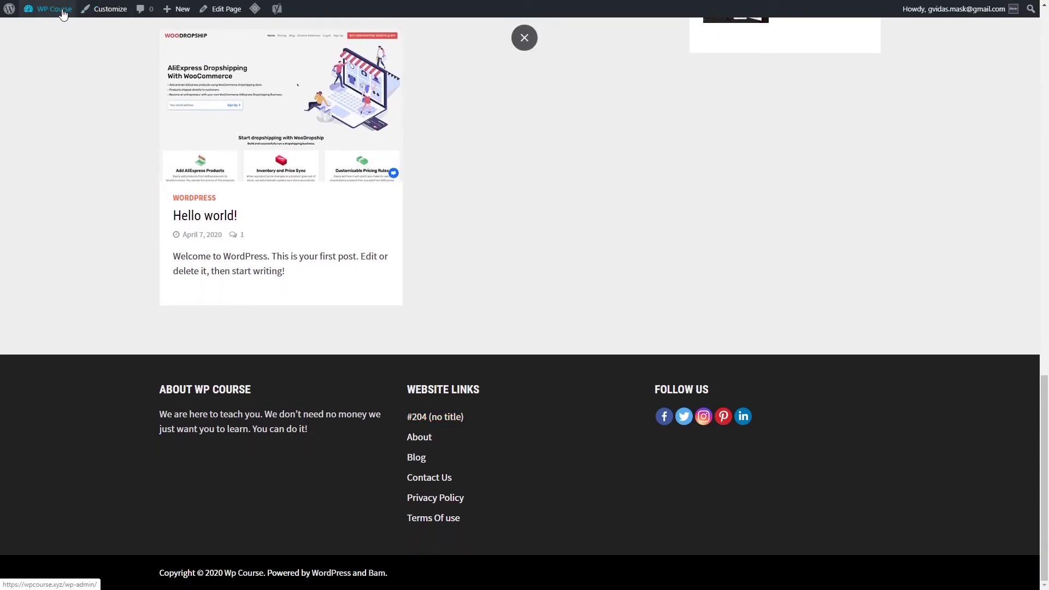
- In Appearance > Widgets, expand the Footer 2 'Pages: Website Links' widget and focus its Exclude field
mouse_move(47, 10)
click(48, 27)
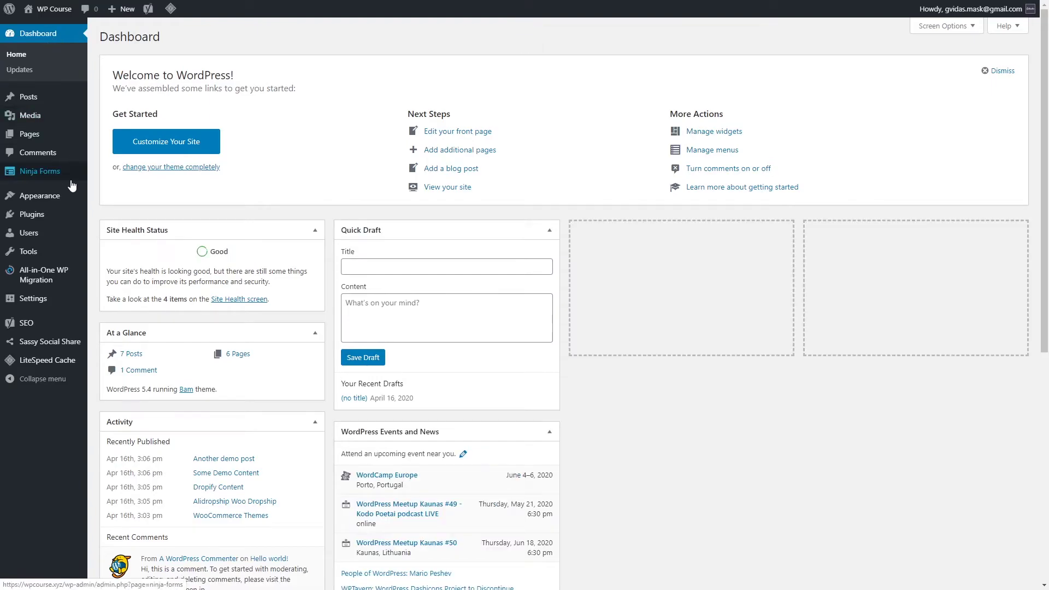
mouse_move(56, 200)
click(108, 228)
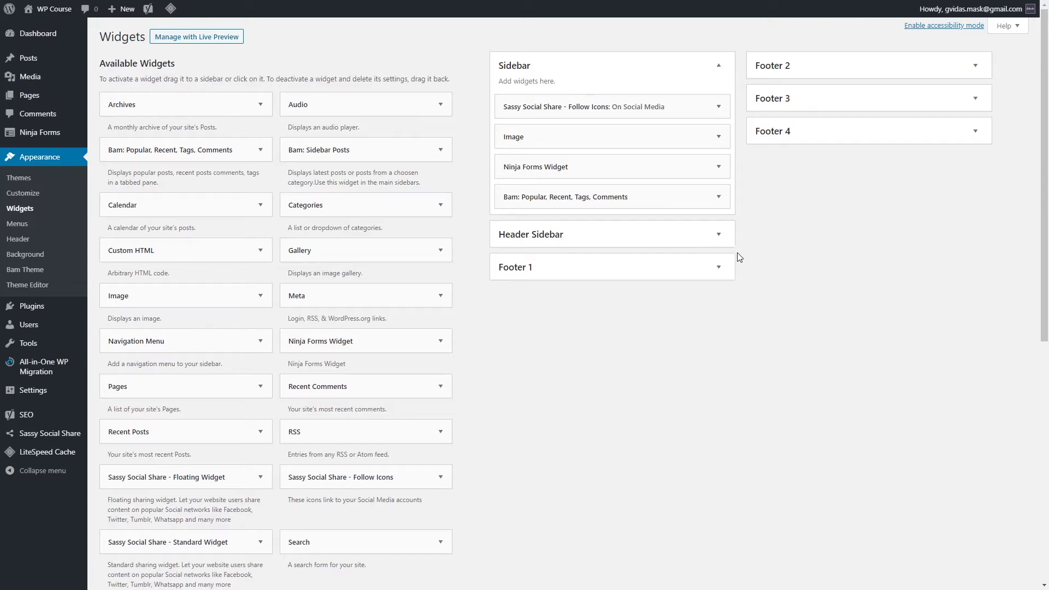
click(882, 68)
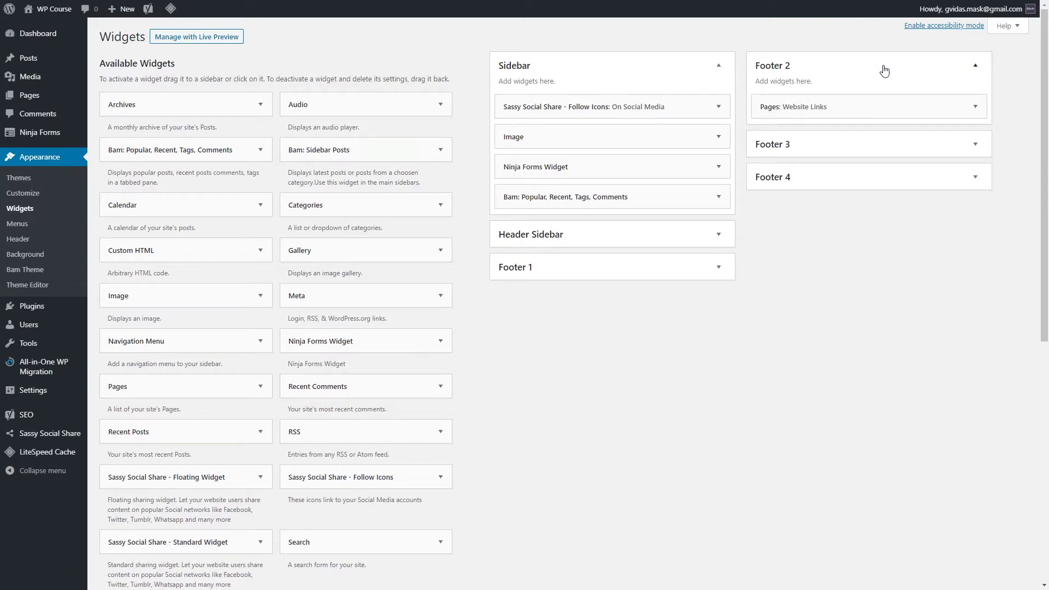
click(975, 108)
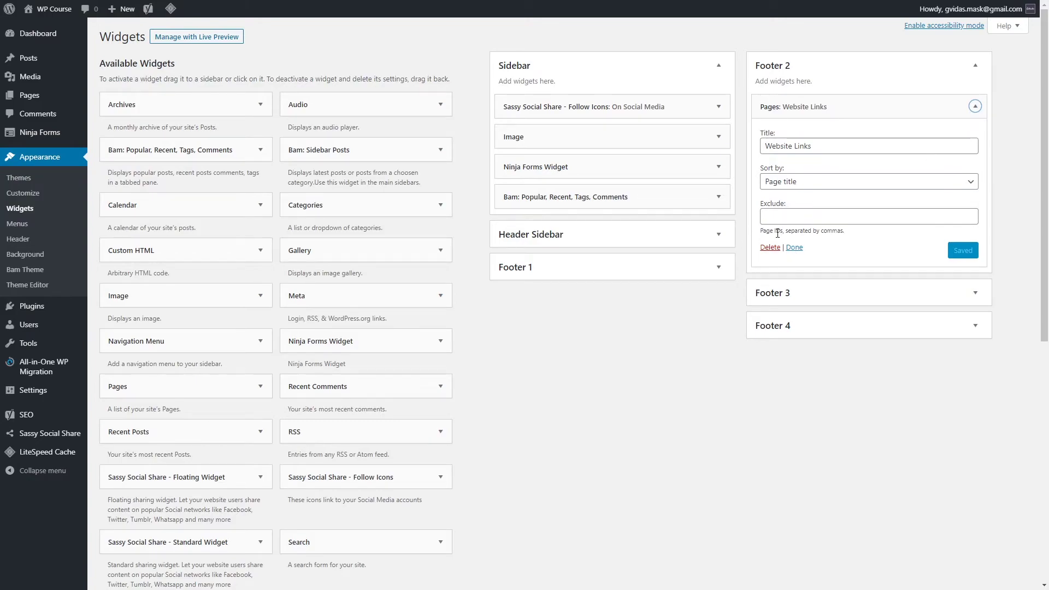
click(808, 216)
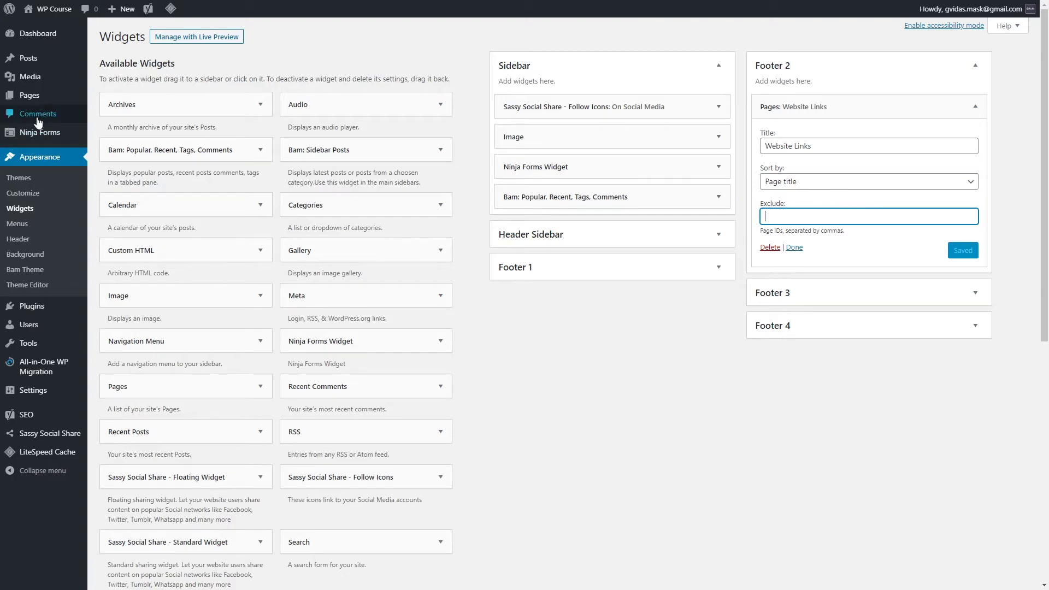
- Open the untitled page from All Pages and select its ID 204 in the address bar
mouse_move(60, 100)
click(118, 102)
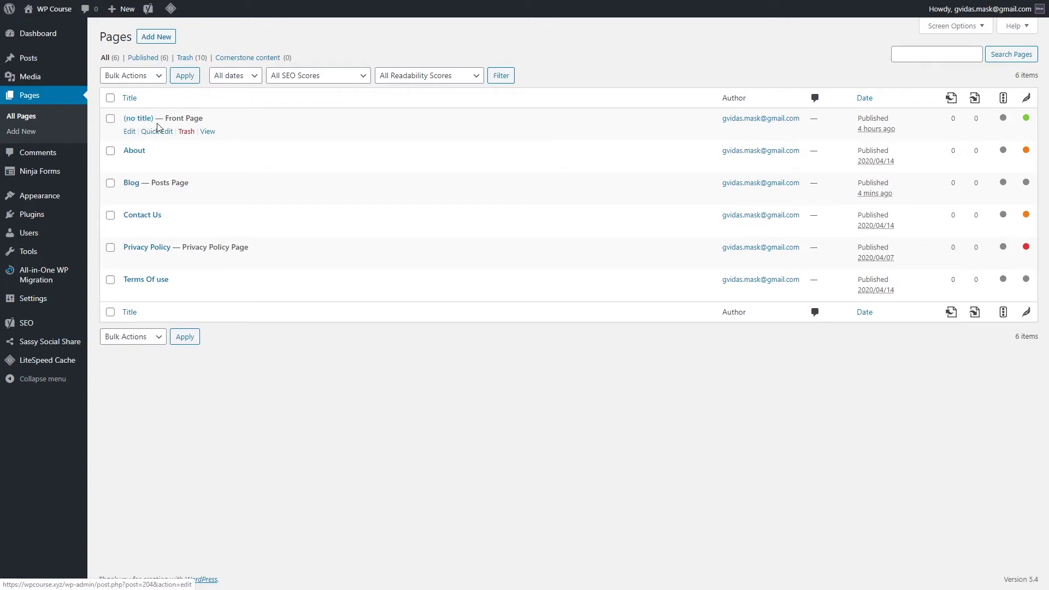
click(129, 131)
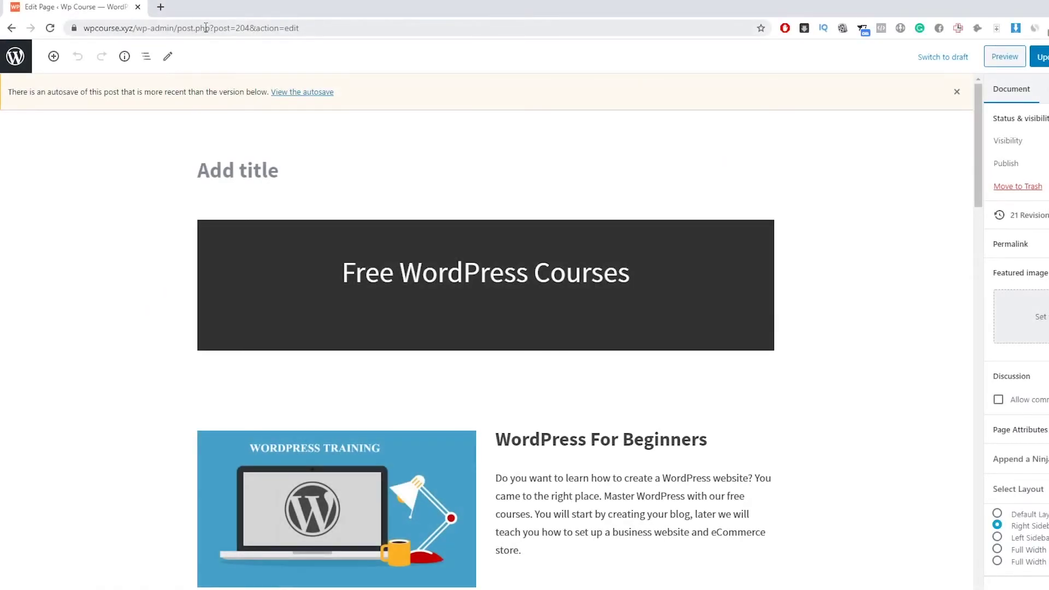
double_click(243, 28)
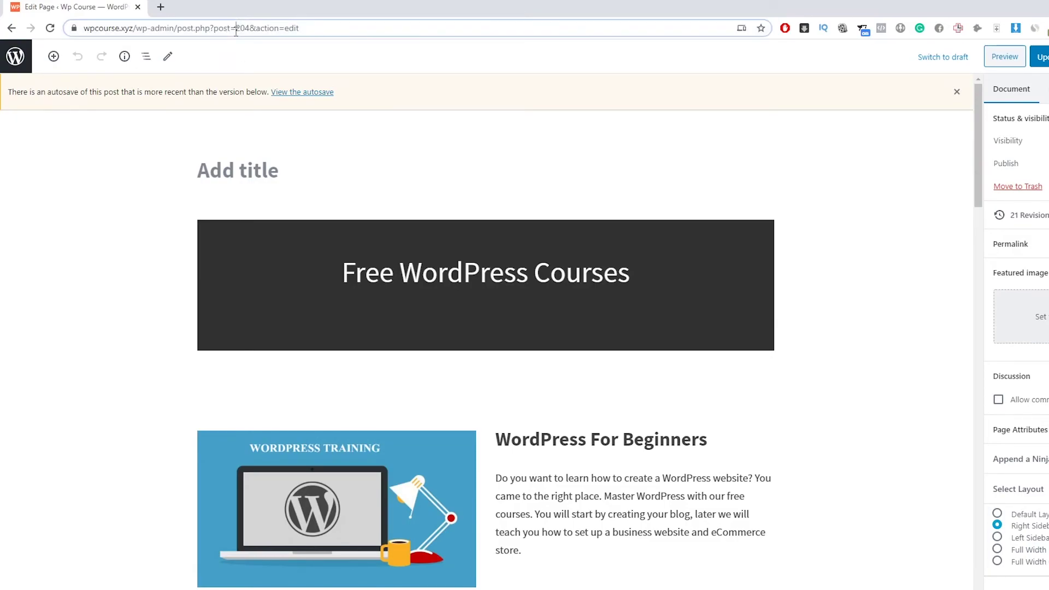
click(268, 33)
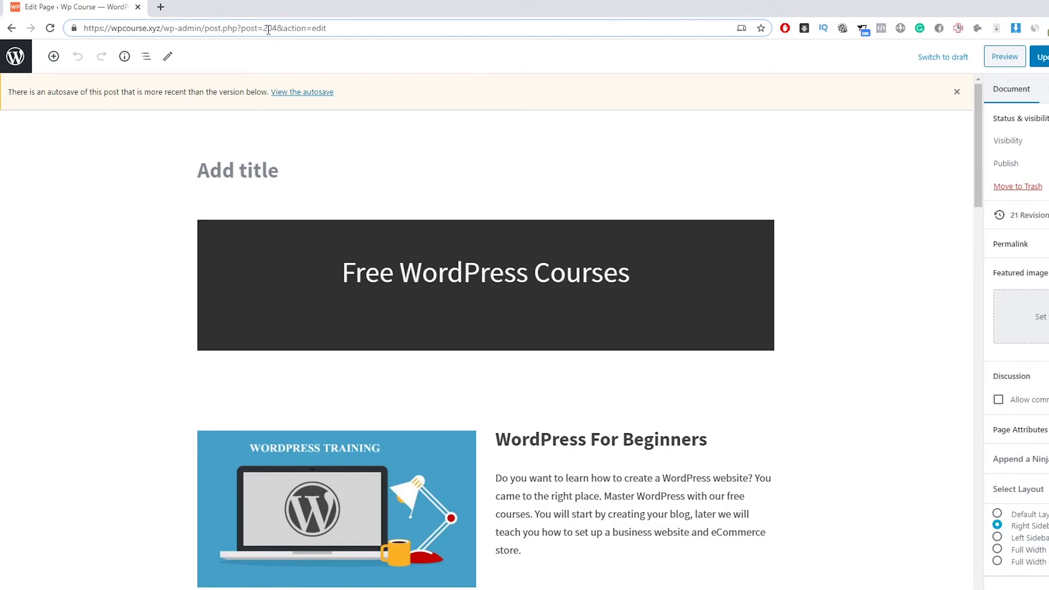
double_click(265, 27)
right_click(269, 33)
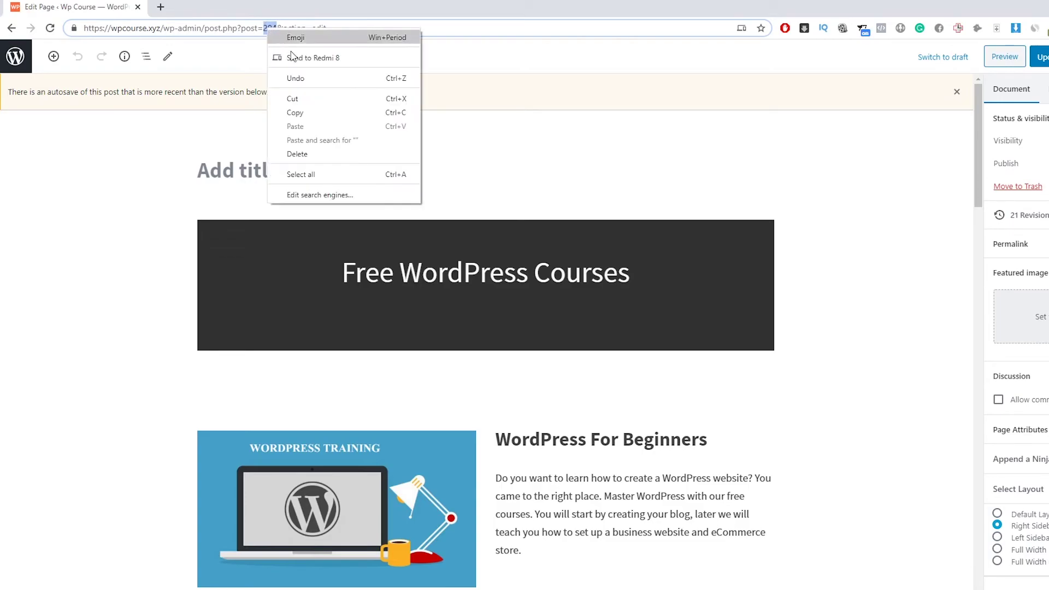
- Copy ID 204, paste it into the Footer 2 Website Links widget's Exclude field, and save
click(309, 111)
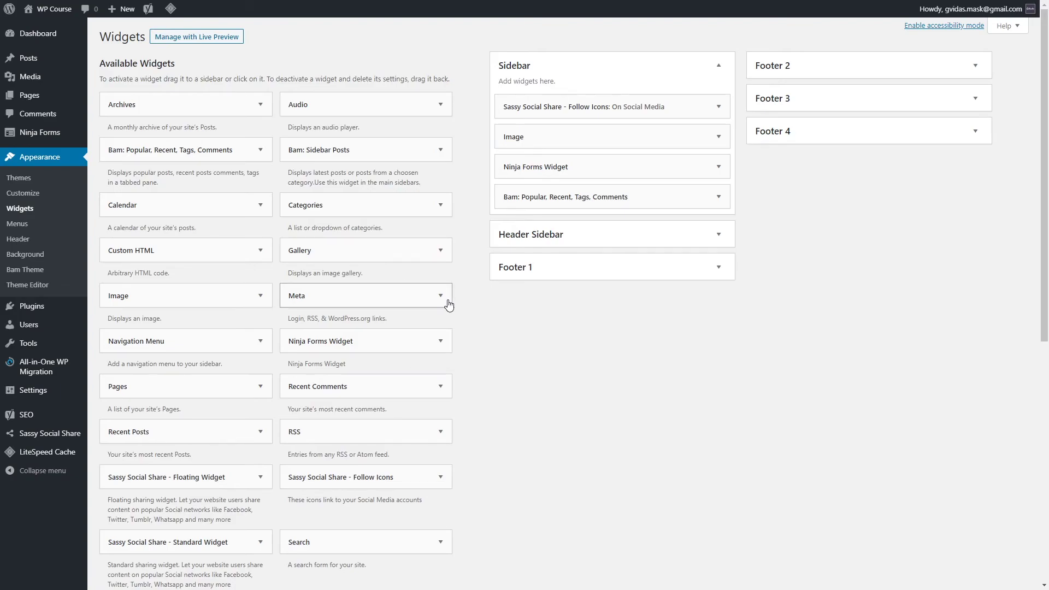
click(961, 73)
click(976, 109)
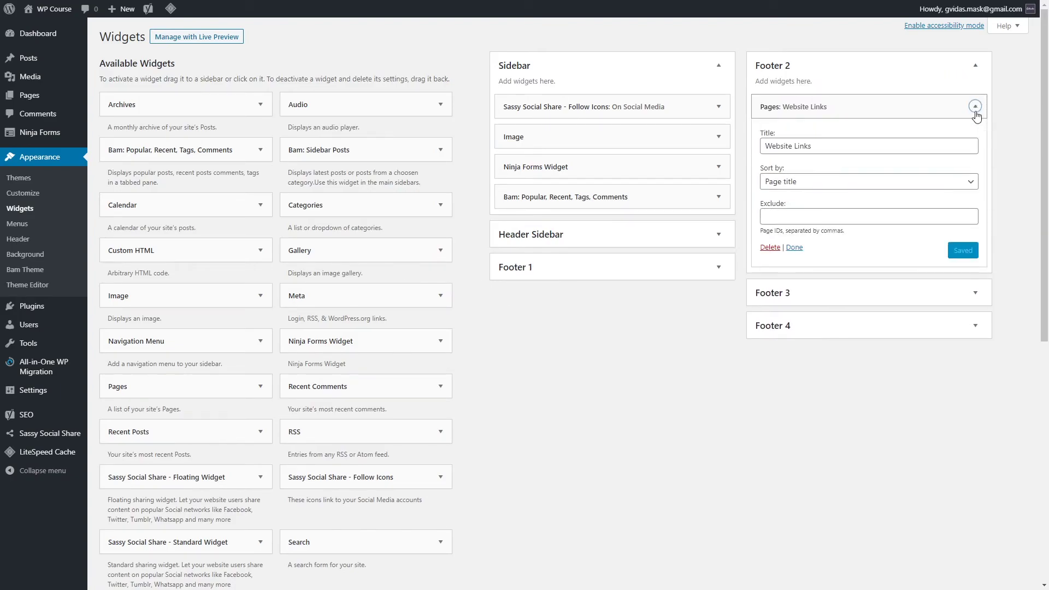
click(806, 215)
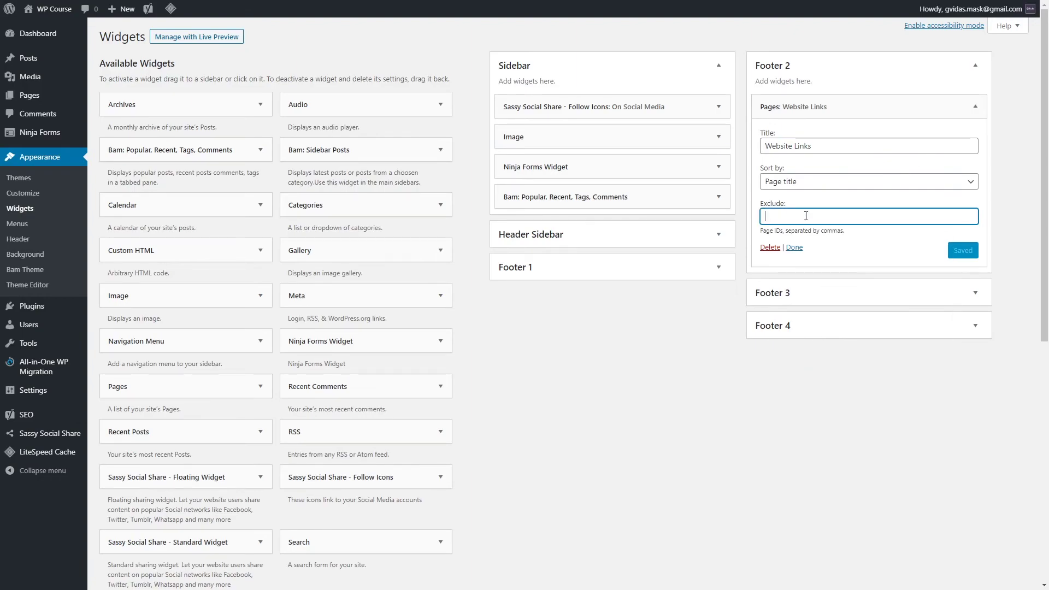
right_click(806, 215)
click(869, 300)
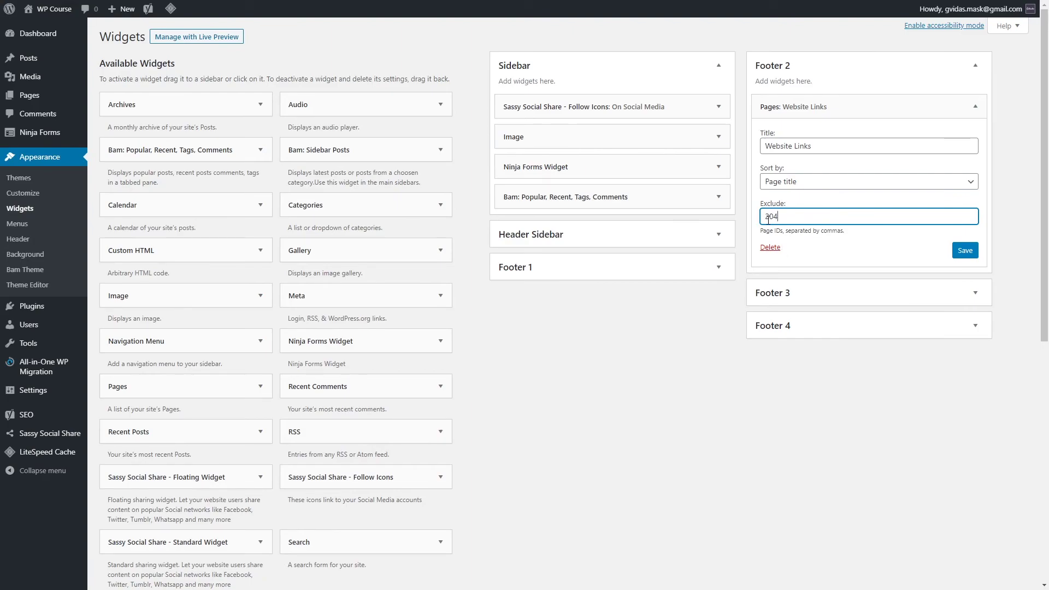
click(965, 250)
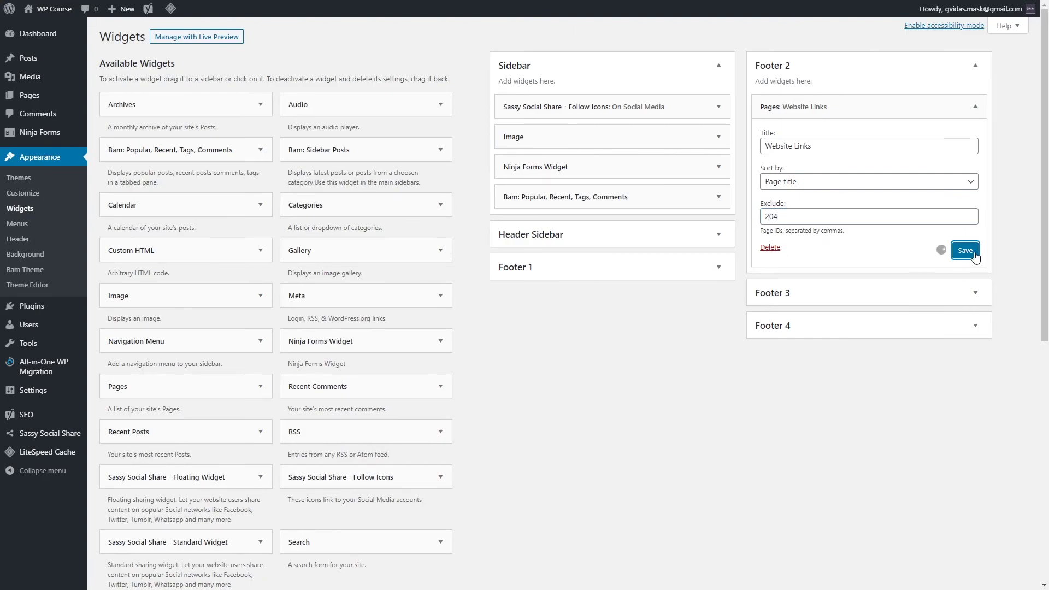
- Visit the live site and confirm the footer's Website Links no longer include untitled page 204
mouse_move(54, 9)
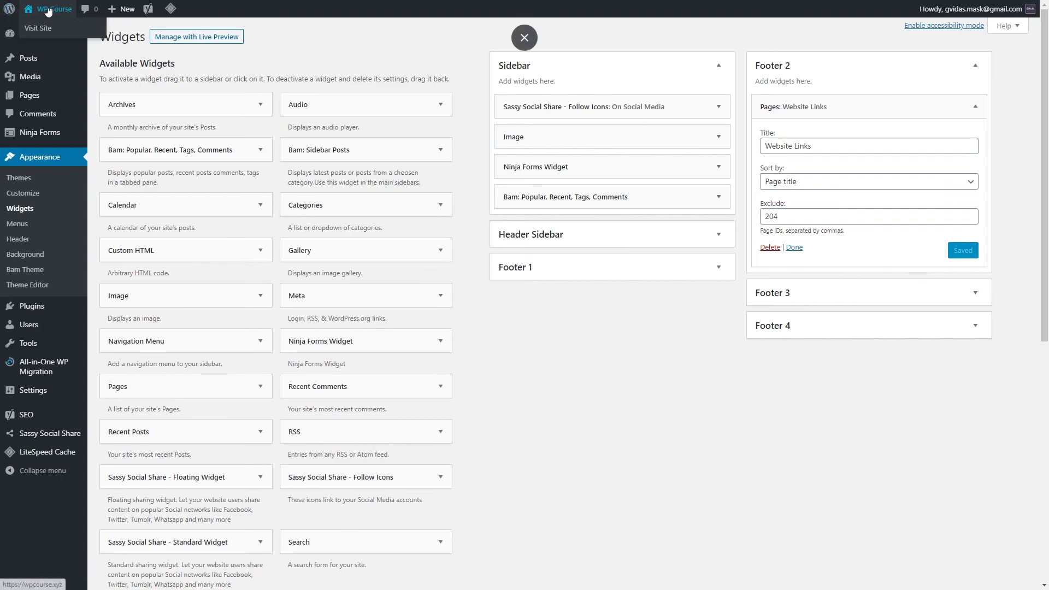
click(46, 27)
scroll(112, 167, down, 15)
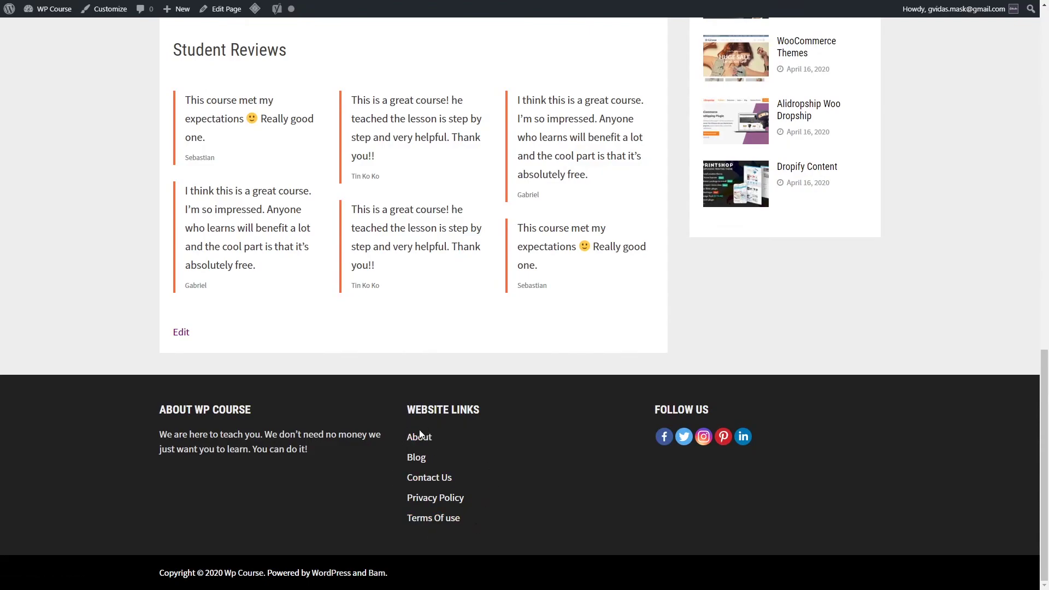
scroll(484, 475, up, 15)
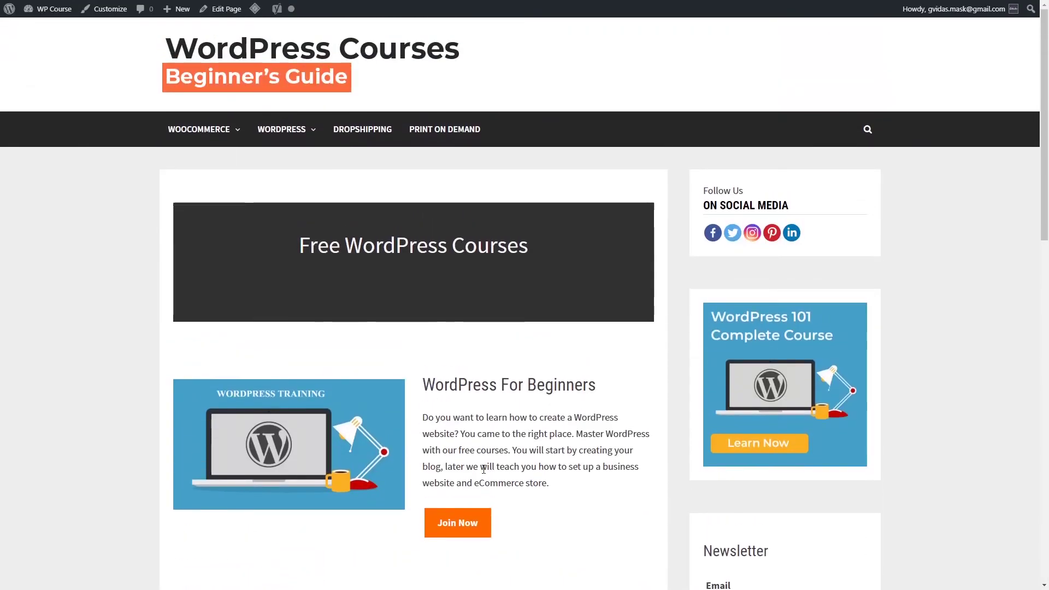
scroll(484, 479, down, 10)
scroll(491, 475, down, 4)
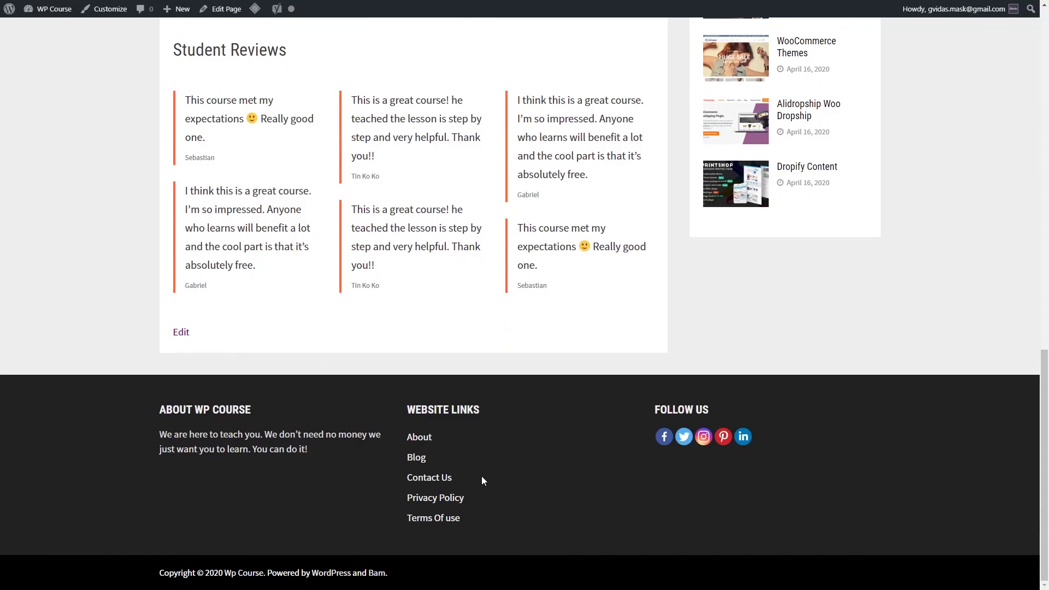
scroll(481, 477, up, 9)
scroll(482, 480, up, 5)
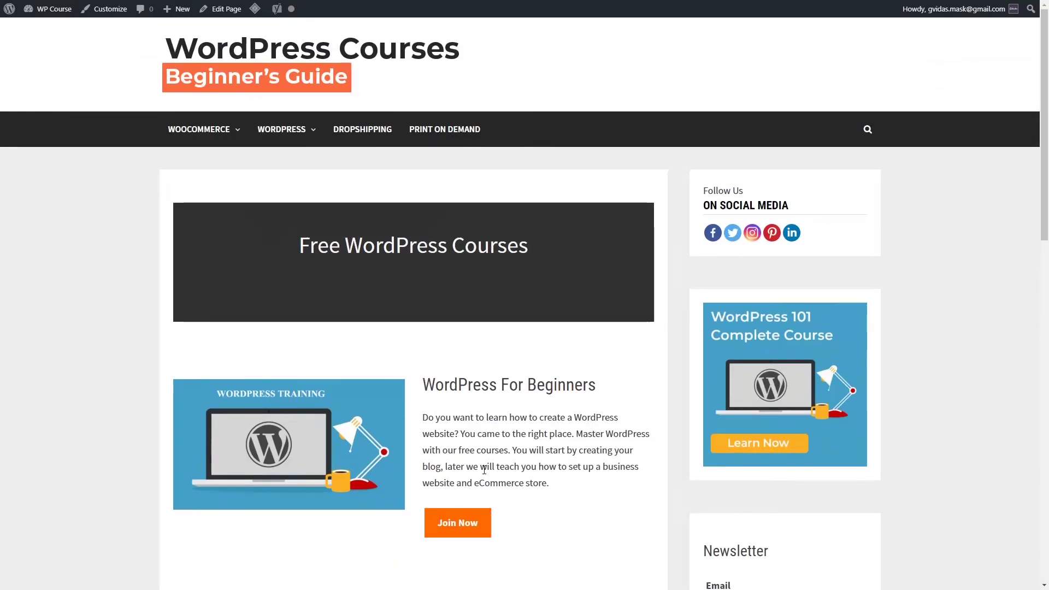